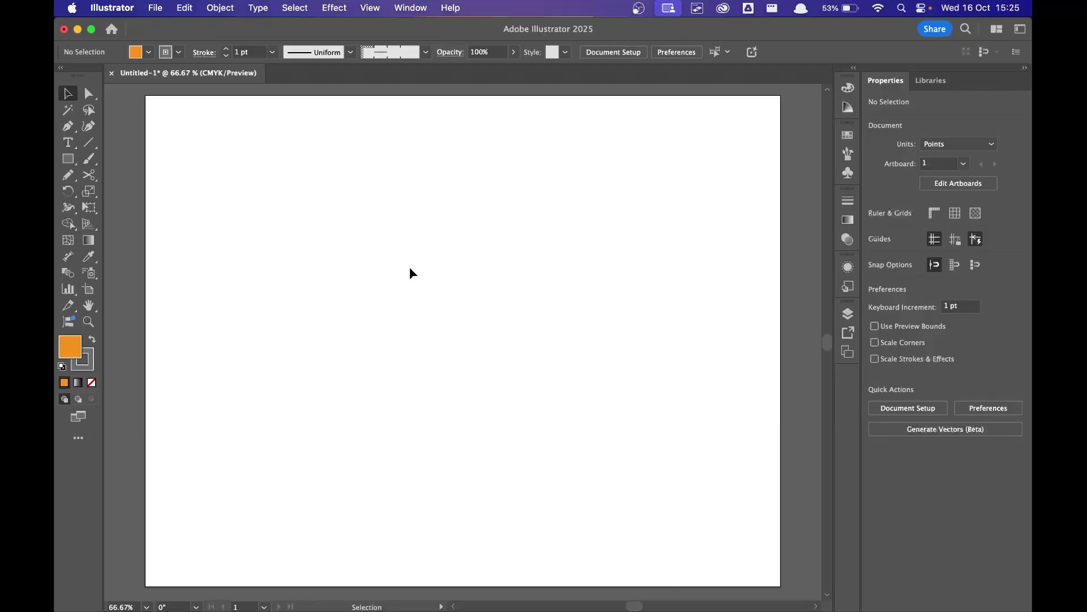
Draw a circle about 293 pt in diameter near the artboard's centre, with no fill and a bright blue stroke.
{"action": "left_click_drag", "start_coordinate": [68, 158], "coordinate": [149, 193]}
{"action": "mouse_move", "coordinate": [349, 225]}
{"action": "left_mouse_down"}
{"action": "mouse_move", "coordinate": [493, 367]}
{"action": "mouse_move", "coordinate": [545, 460]}
{"action": "left_mouse_up"}
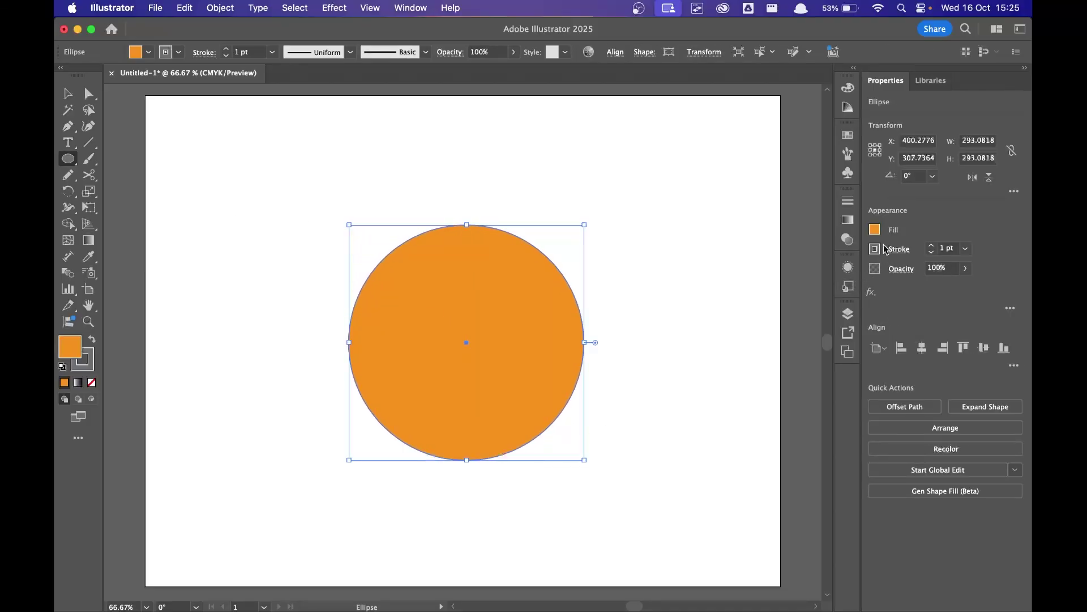
{"action": "left_click", "coordinate": [875, 228]}
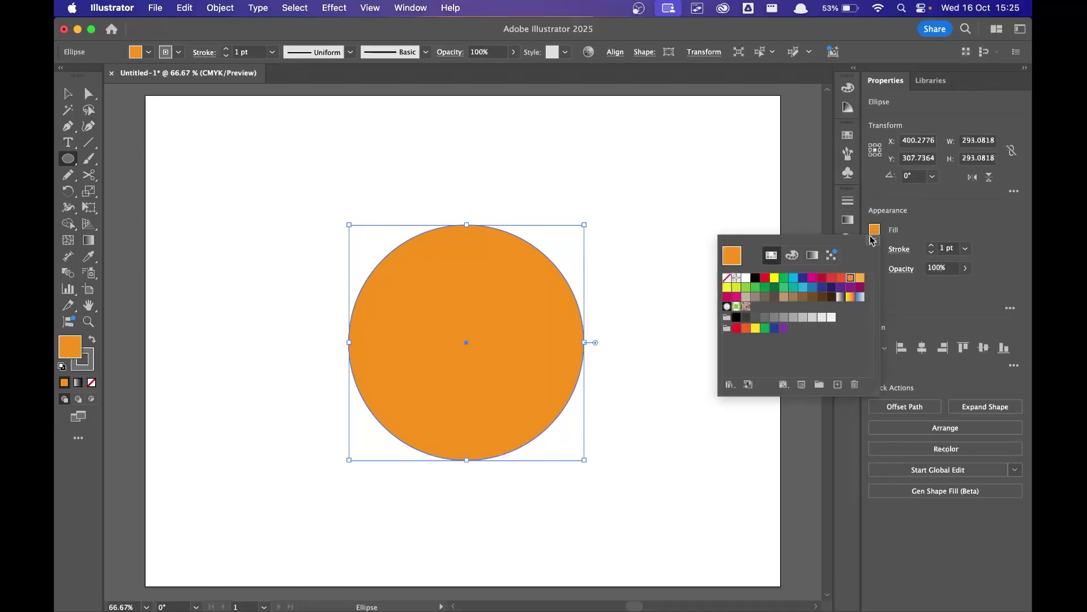
{"action": "left_click", "coordinate": [726, 279]}
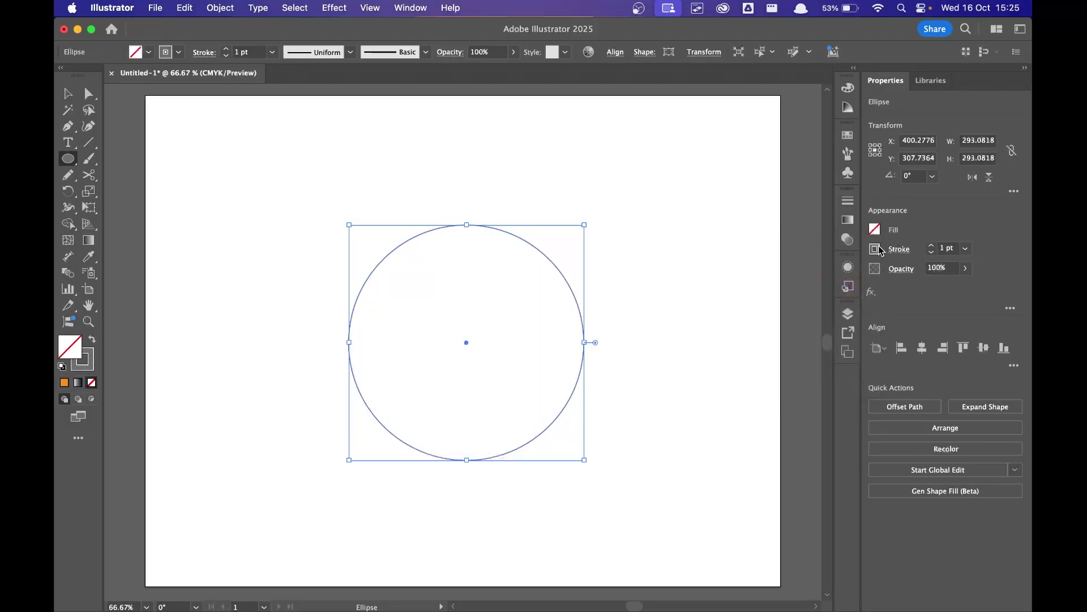
{"action": "left_click", "coordinate": [875, 249]}
{"action": "left_click", "coordinate": [804, 308]}
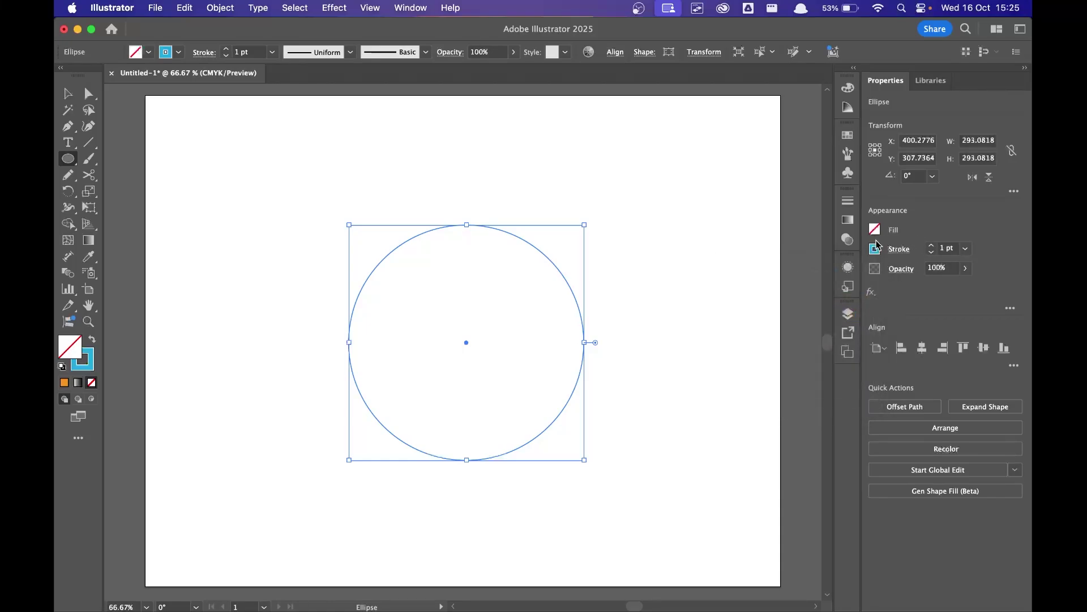
Set the circle's stroke weight to 10 pt in its appearance attributes.
{"action": "left_click", "coordinate": [848, 269]}
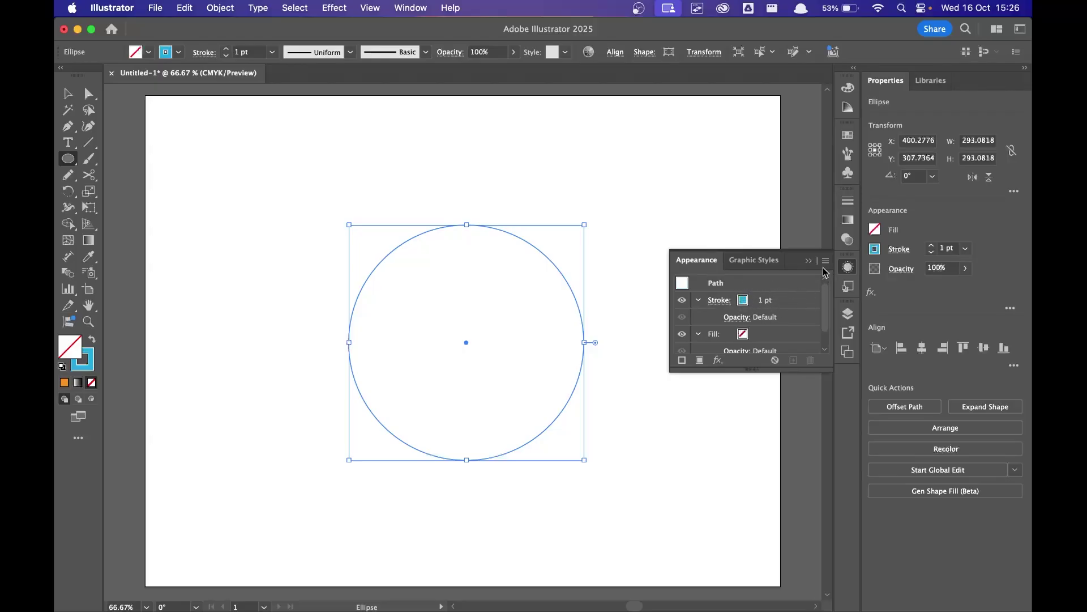
{"action": "left_click", "coordinate": [762, 305]}
{"action": "type", "text": "0"}
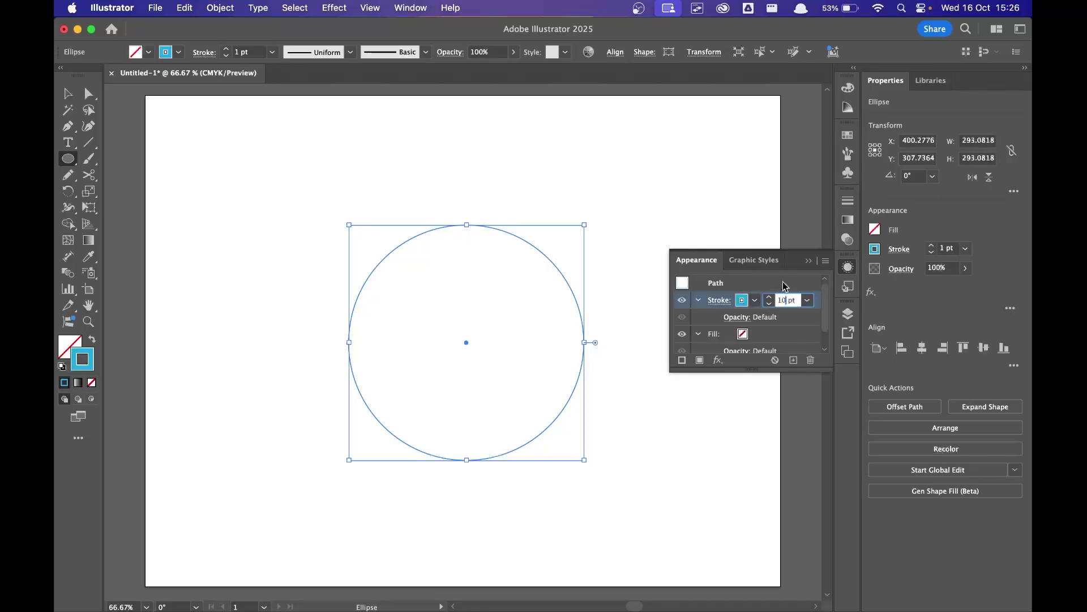
{"action": "key", "text": "Return"}
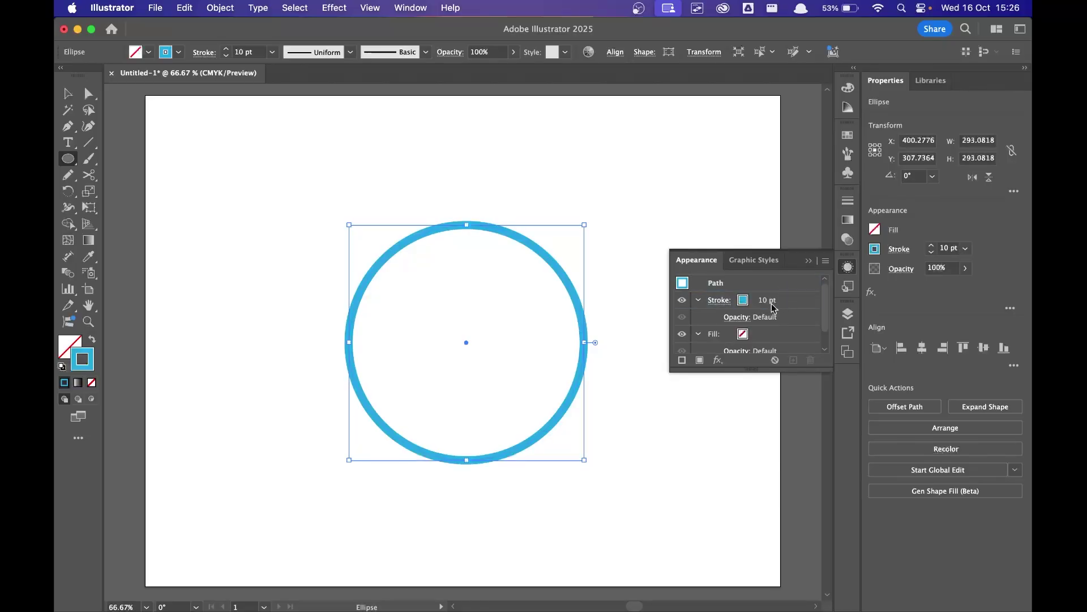
Add a second stroke to the circle and set the lower stroke's weight to 20 pt.
{"action": "left_click", "coordinate": [825, 261]}
{"action": "left_click", "coordinate": [889, 278]}
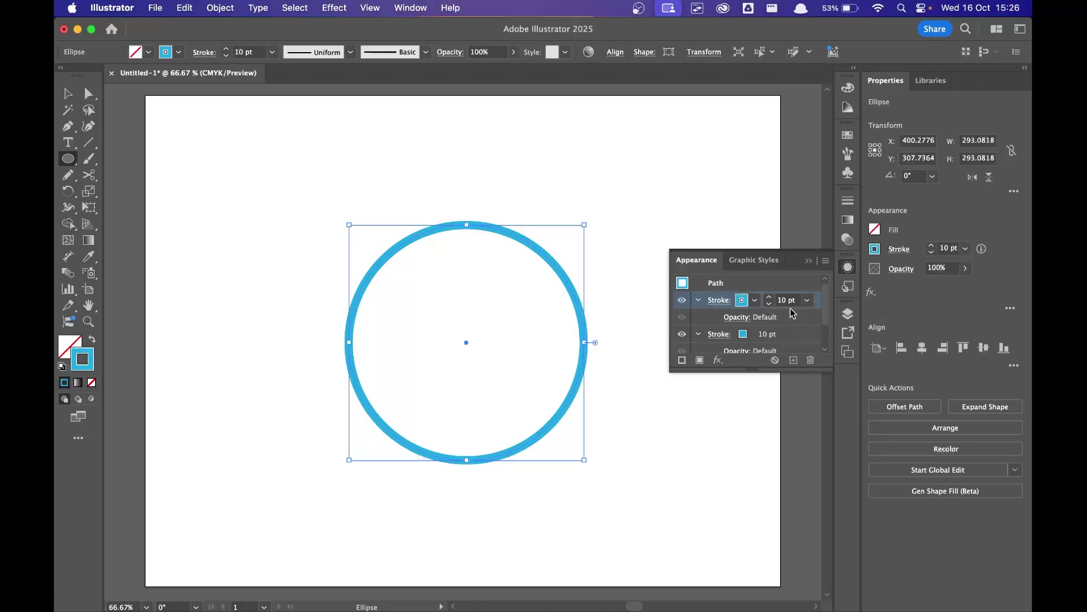
{"action": "left_click", "coordinate": [786, 334]}
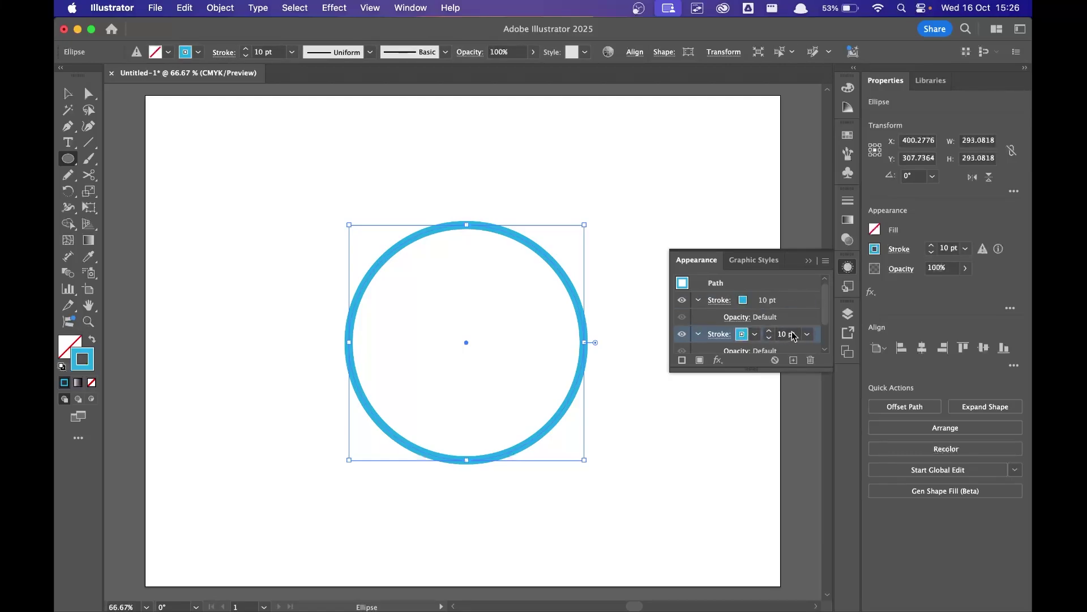
{"action": "left_click", "coordinate": [785, 335]}
{"action": "type", "text": "20"}
{"action": "key", "text": "Return"}
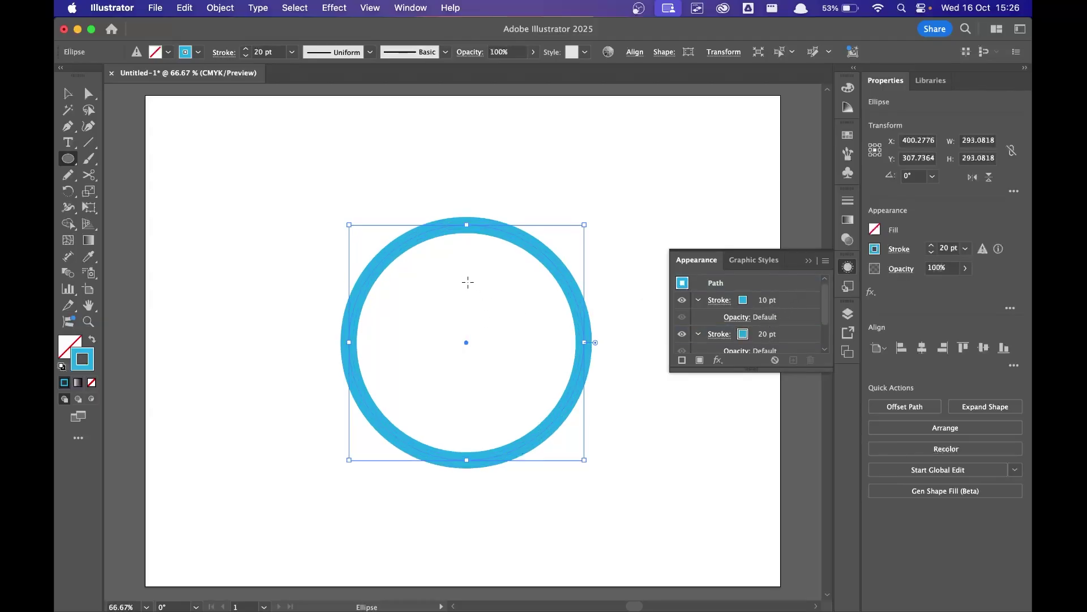
Recolor the circle's upper 10 pt stroke with a pale blue tint from the color guide, and deselect the circle.
{"action": "left_click", "coordinate": [757, 303]}
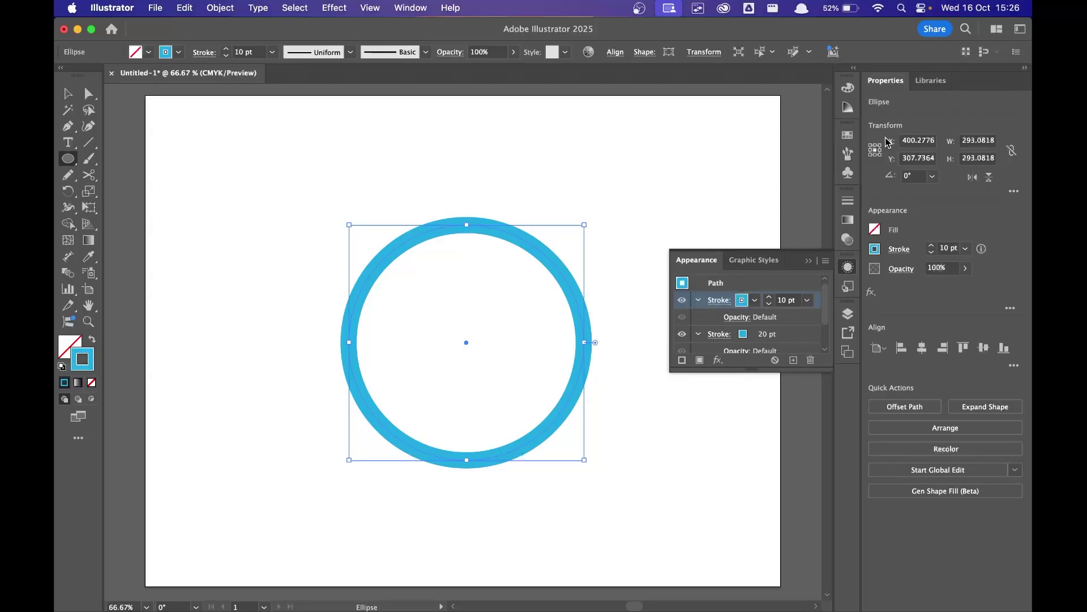
{"action": "left_click", "coordinate": [847, 111]}
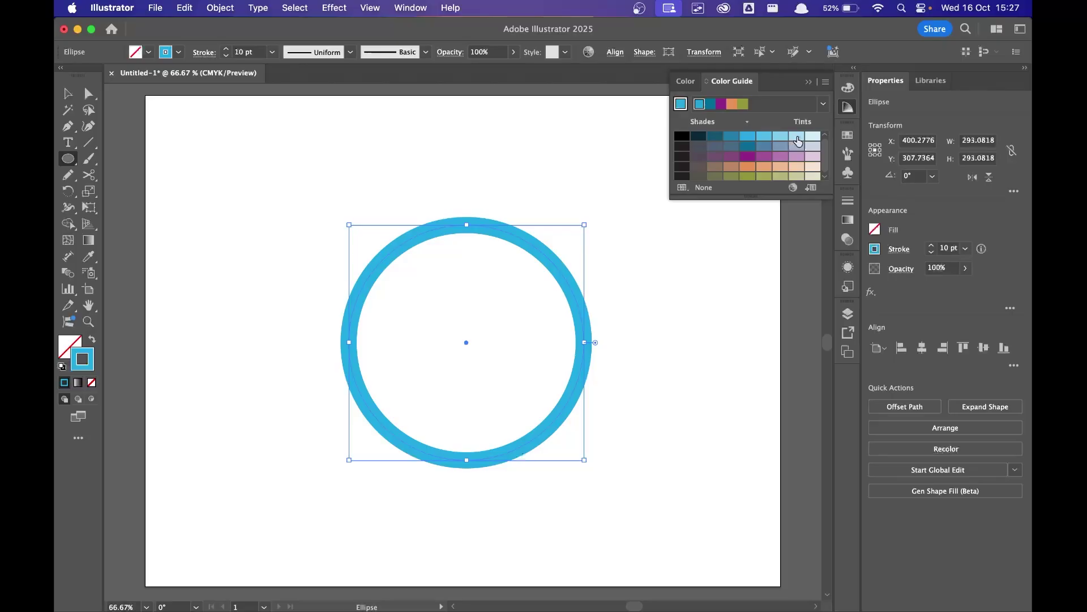
{"action": "left_click", "coordinate": [797, 137]}
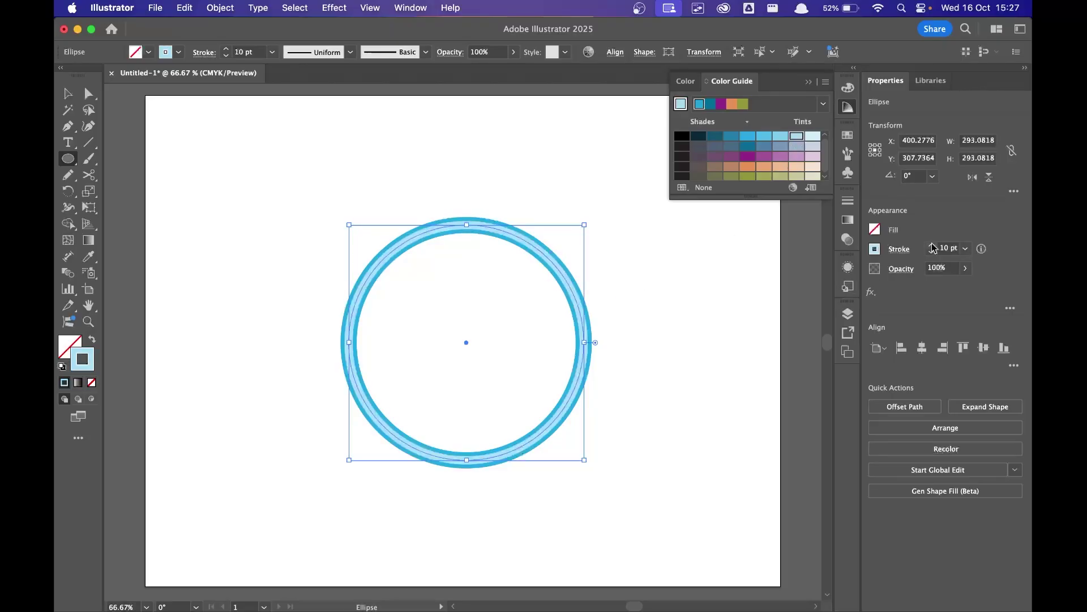
{"action": "key", "text": "v"}
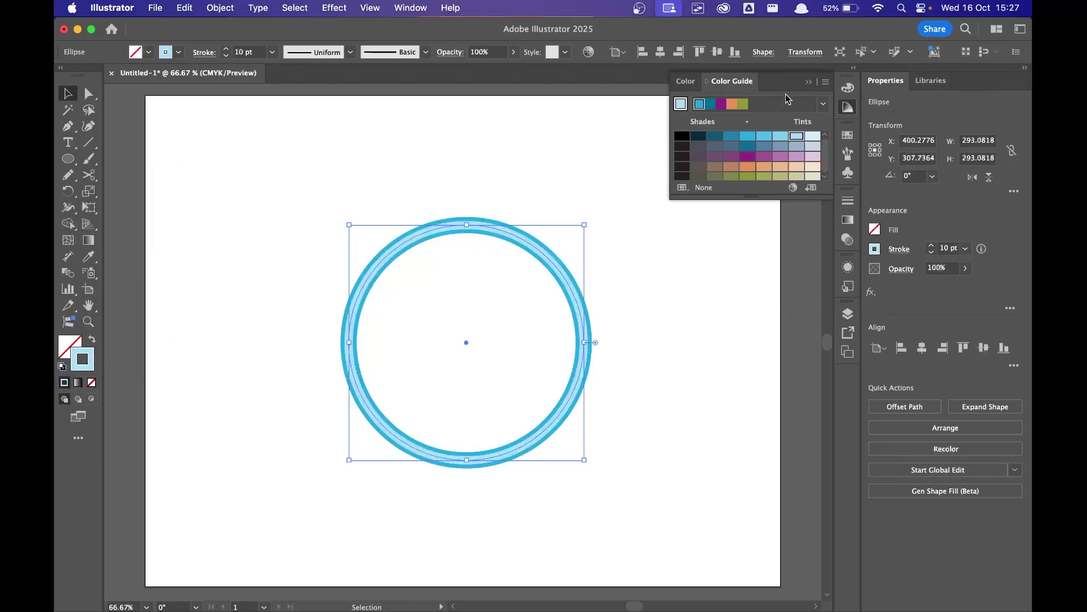
{"action": "left_click", "coordinate": [809, 82]}
{"action": "left_click", "coordinate": [638, 272]}
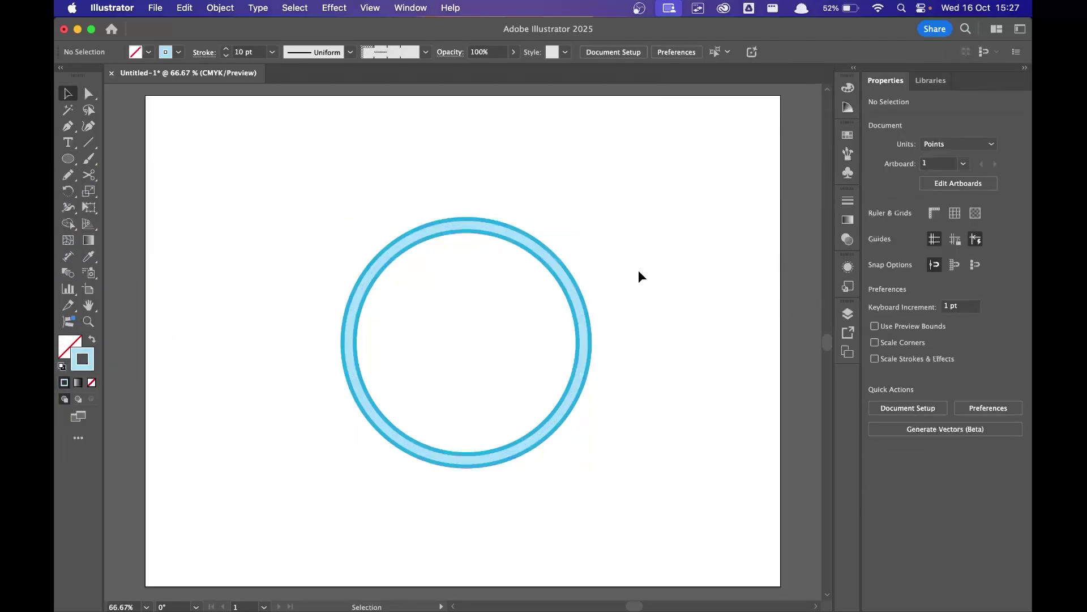
Center the circle horizontally and vertically on the artboard.
{"action": "left_click", "coordinate": [572, 292]}
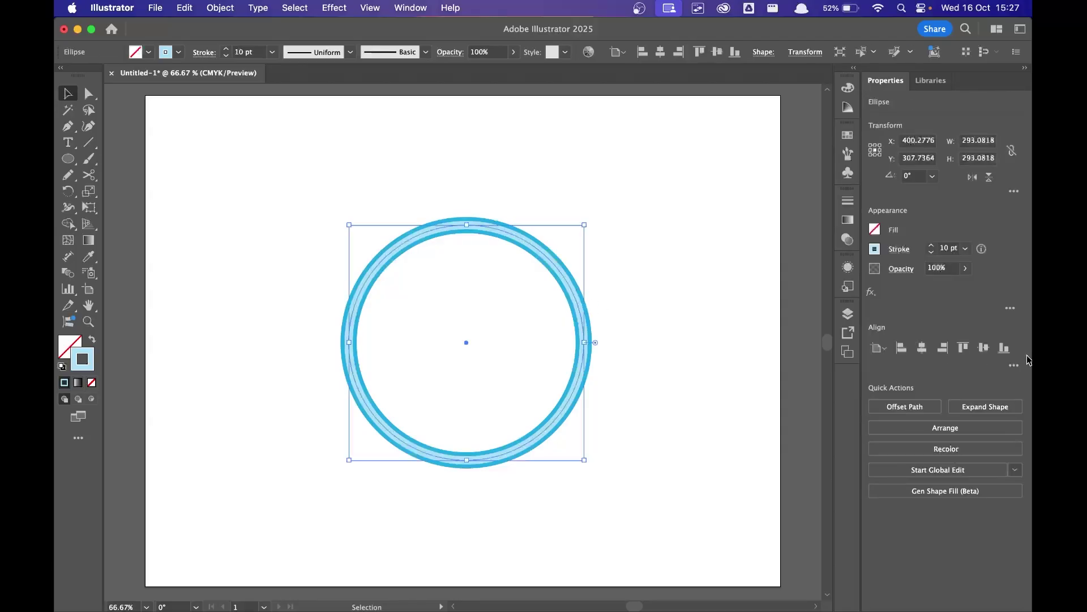
{"action": "left_click", "coordinate": [984, 347]}
{"action": "left_click", "coordinate": [922, 348]}
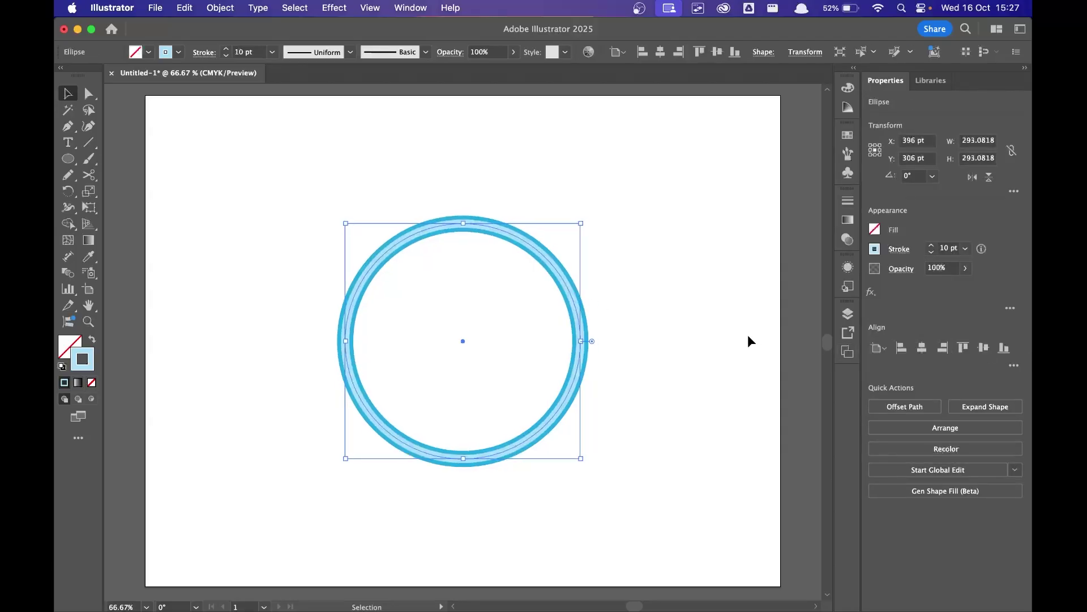
{"action": "left_click", "coordinate": [747, 334]}
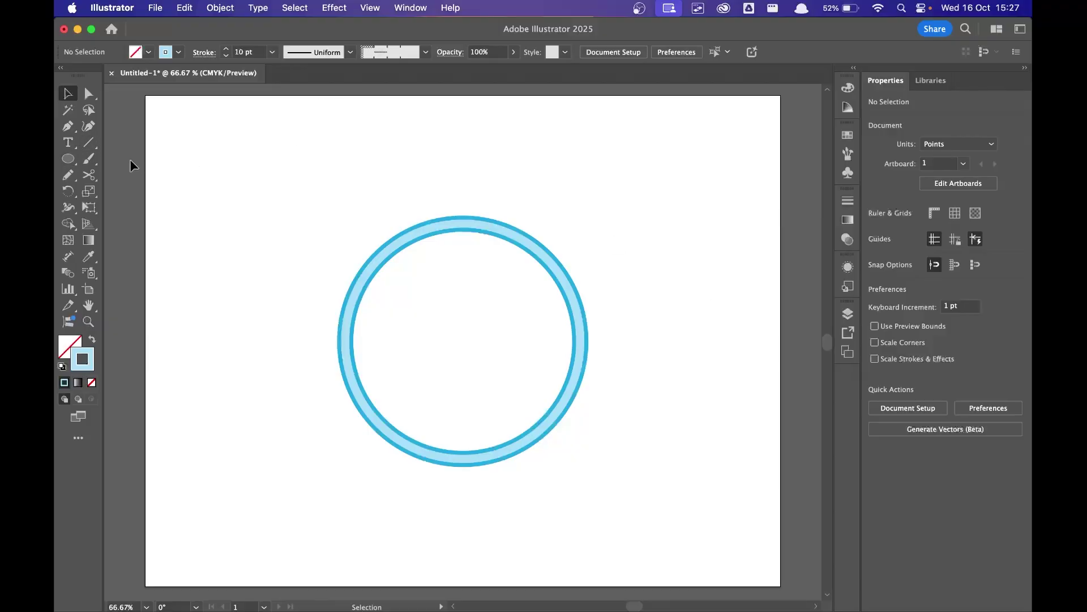
Create a three-sided polygon with a 50 pt radius above and to the left of the circle.
{"action": "right_click", "coordinate": [72, 164]}
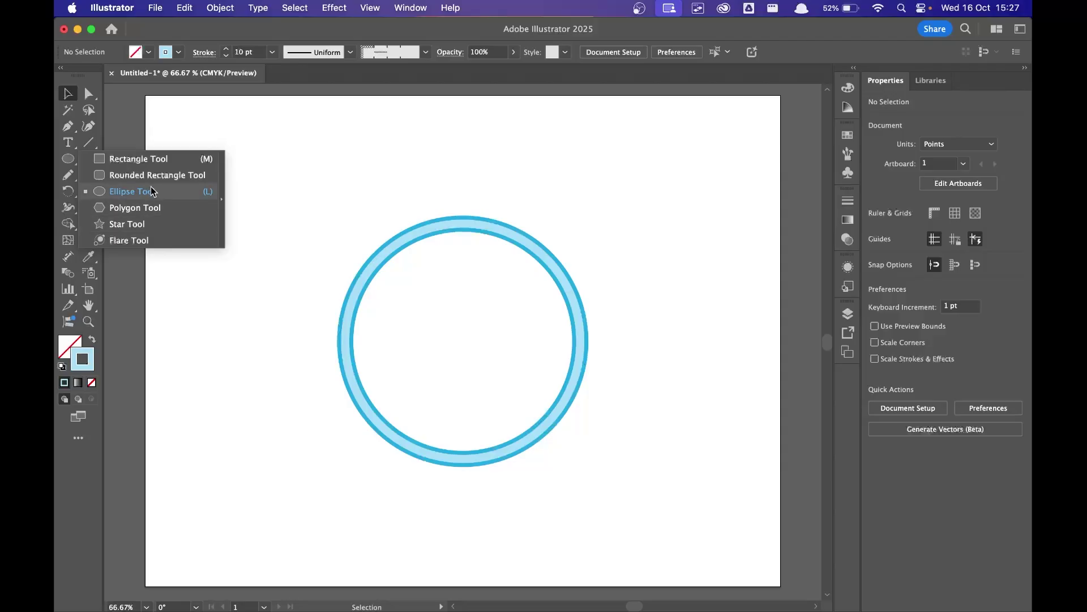
{"action": "left_click", "coordinate": [149, 208]}
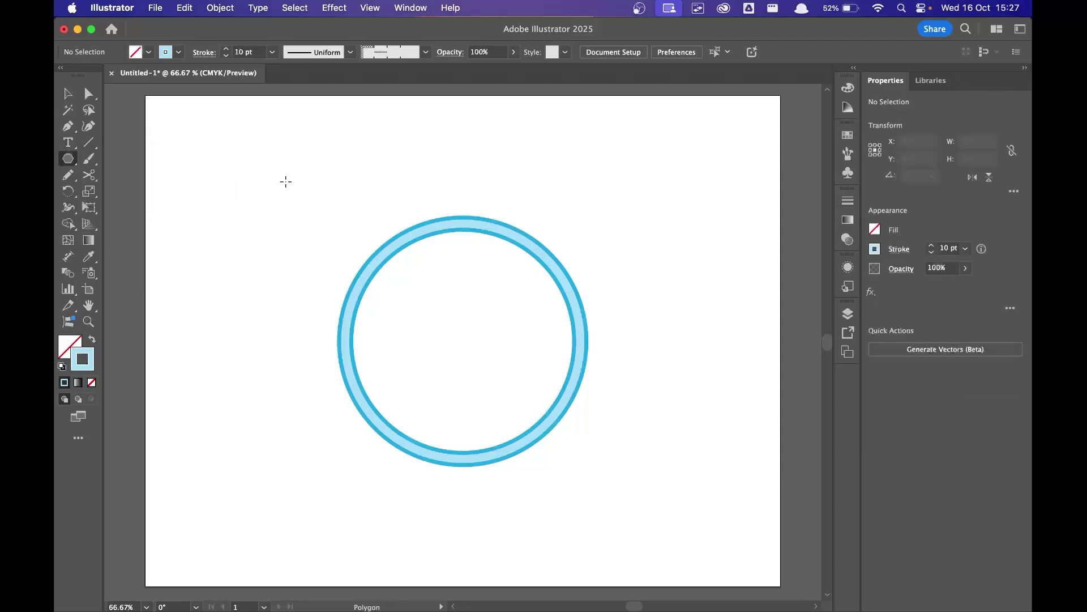
{"action": "left_click", "coordinate": [266, 187]}
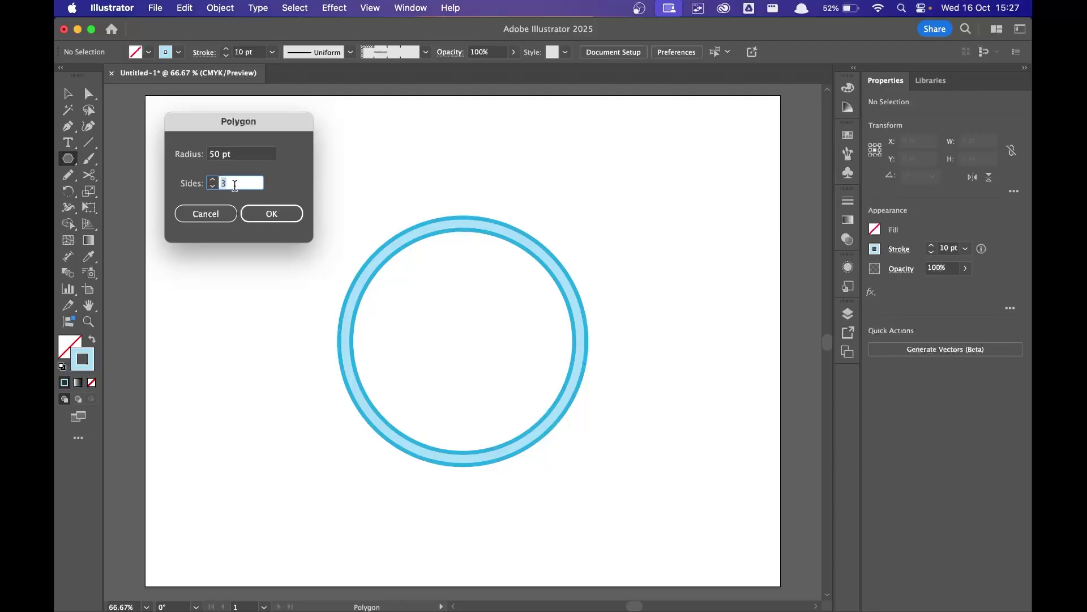
{"action": "left_click", "coordinate": [270, 214]}
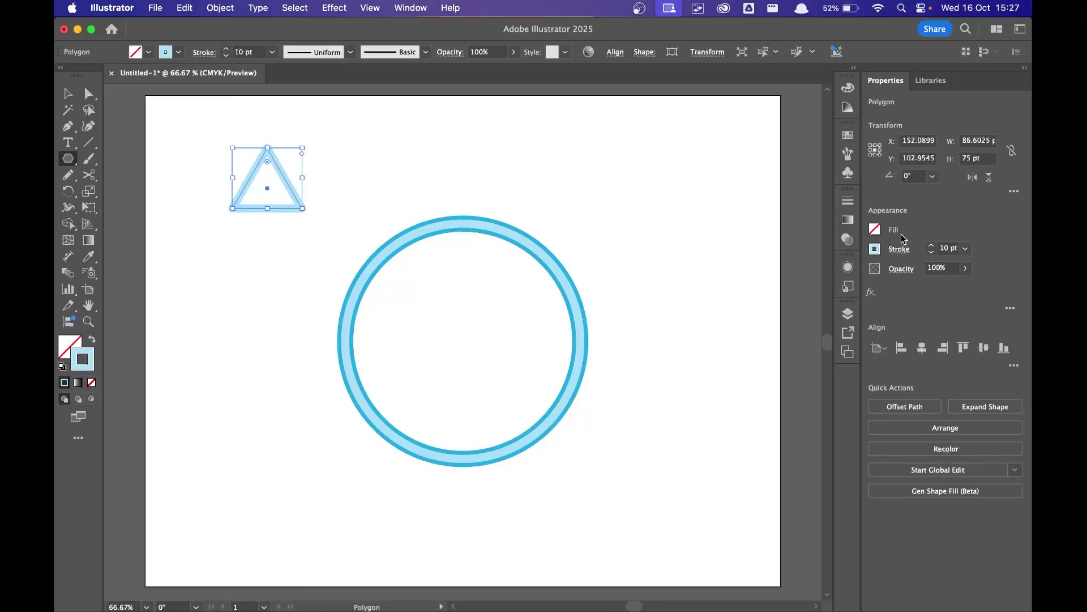
Set the triangle's stroke weight to 1 pt and its stroke color to dark gray.
{"action": "left_click", "coordinate": [947, 250]}
{"action": "type", "text": "1"}
{"action": "key", "text": "Return"}
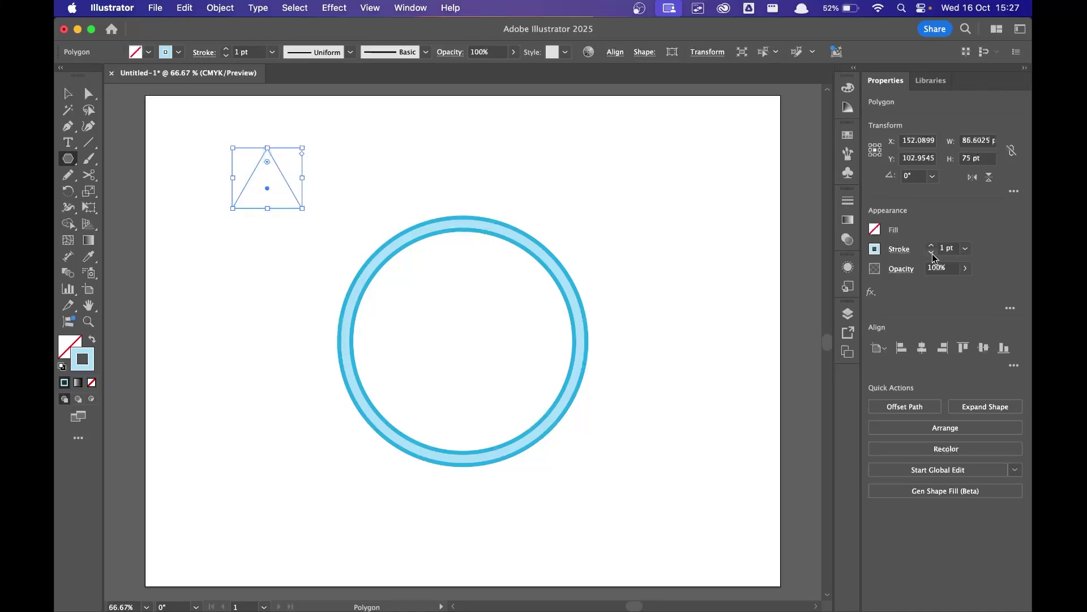
{"action": "left_click", "coordinate": [876, 251]}
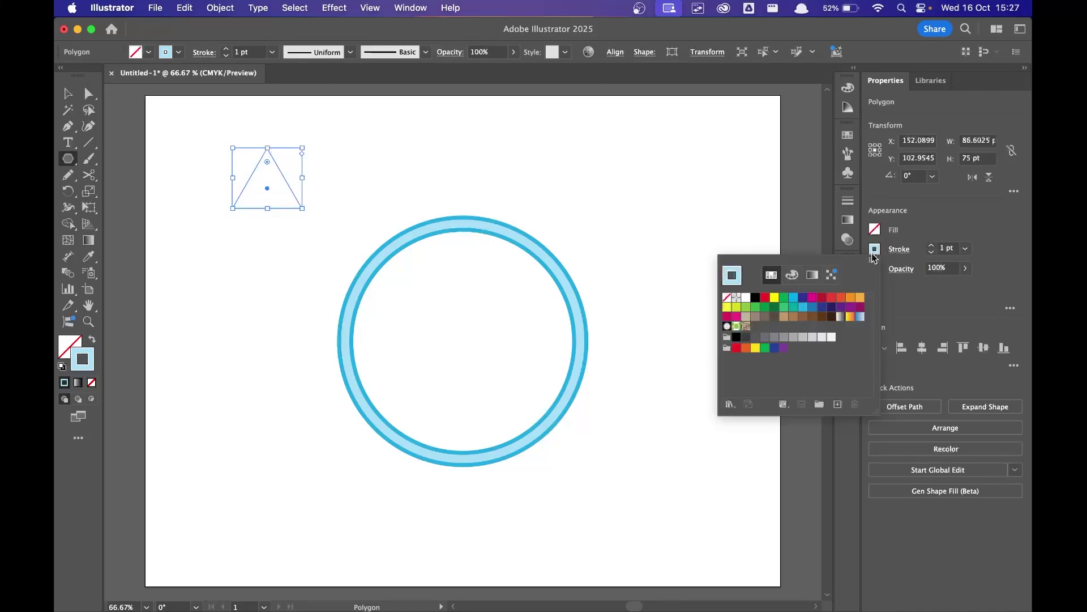
{"action": "left_click", "coordinate": [756, 338]}
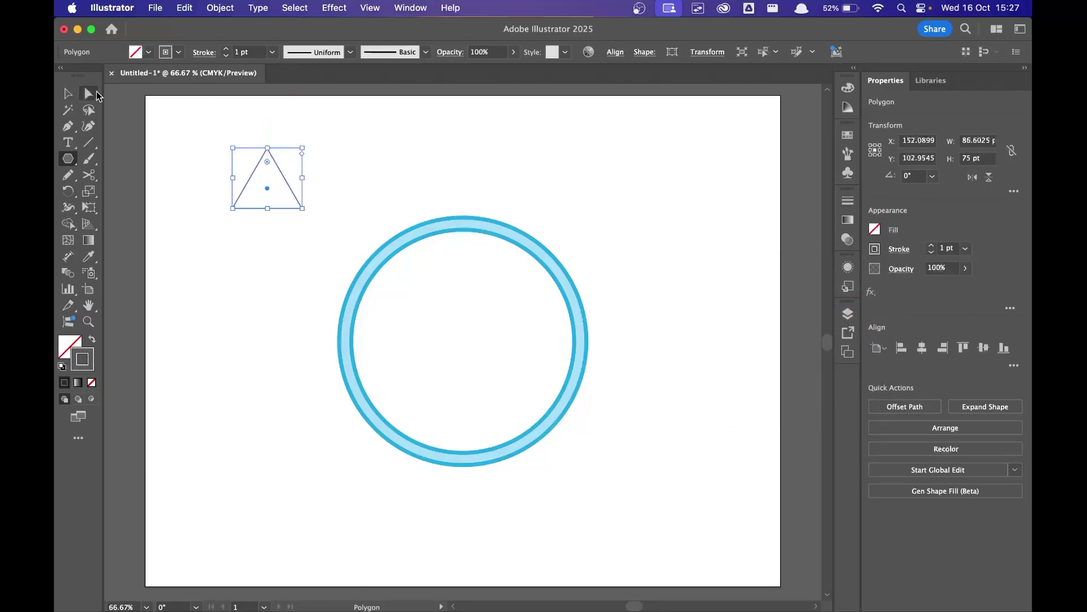
Flip the triangle vertically and round all its corners to a radius of about 13 pt.
{"action": "left_click", "coordinate": [69, 94]}
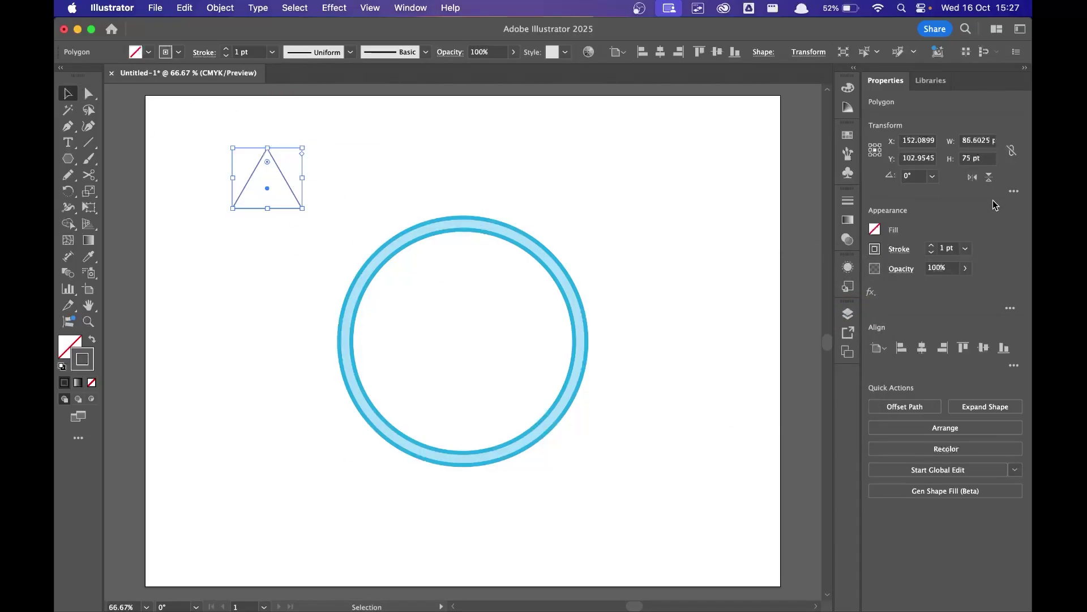
{"action": "left_click", "coordinate": [988, 177]}
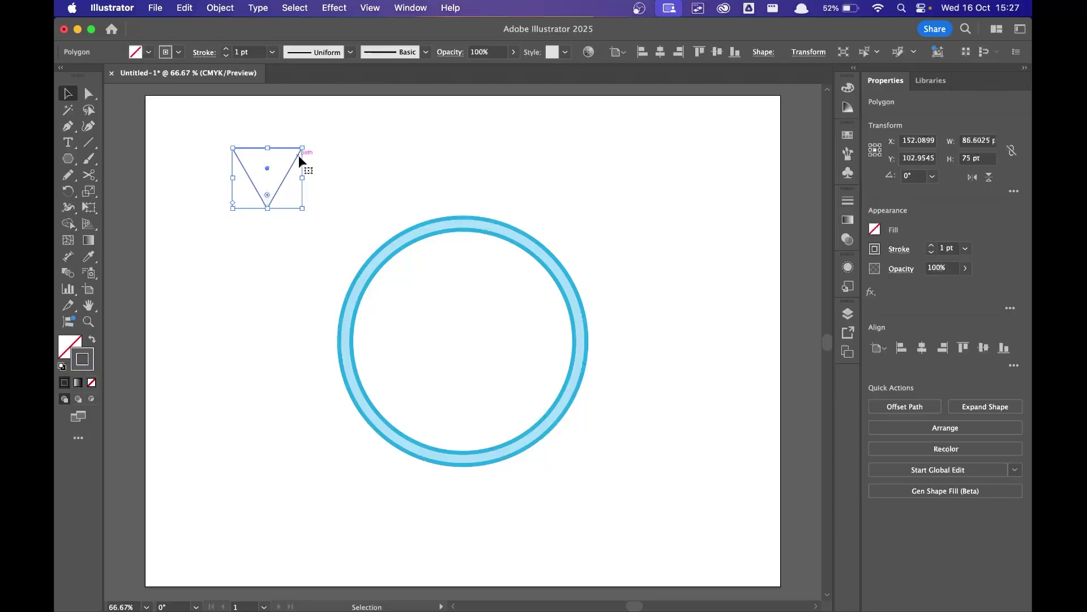
{"action": "left_click", "coordinate": [88, 94]}
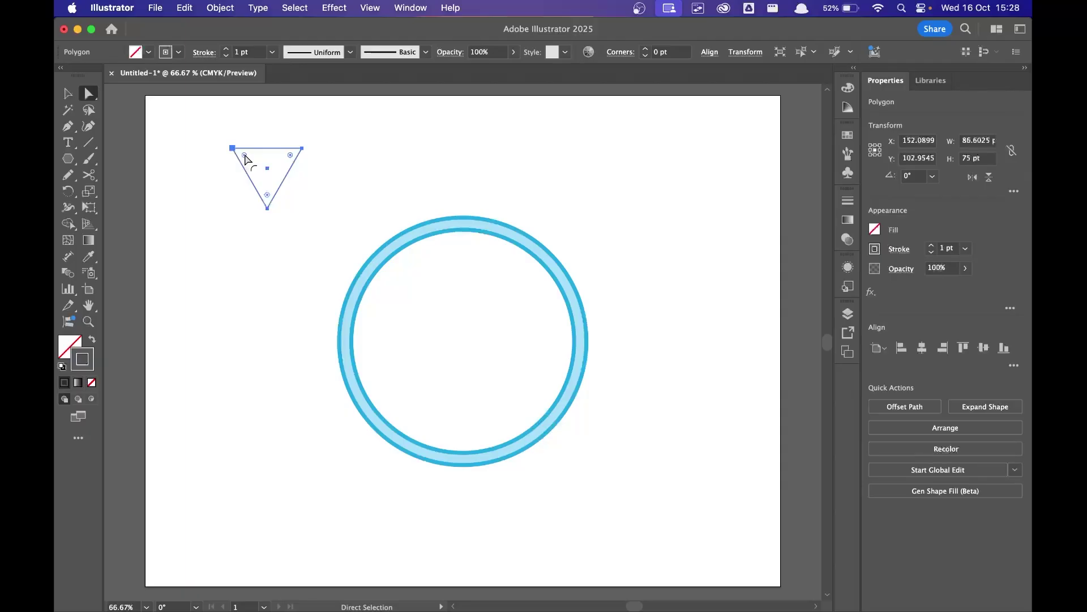
{"action": "left_click_drag", "start_coordinate": [245, 159], "coordinate": [252, 165]}
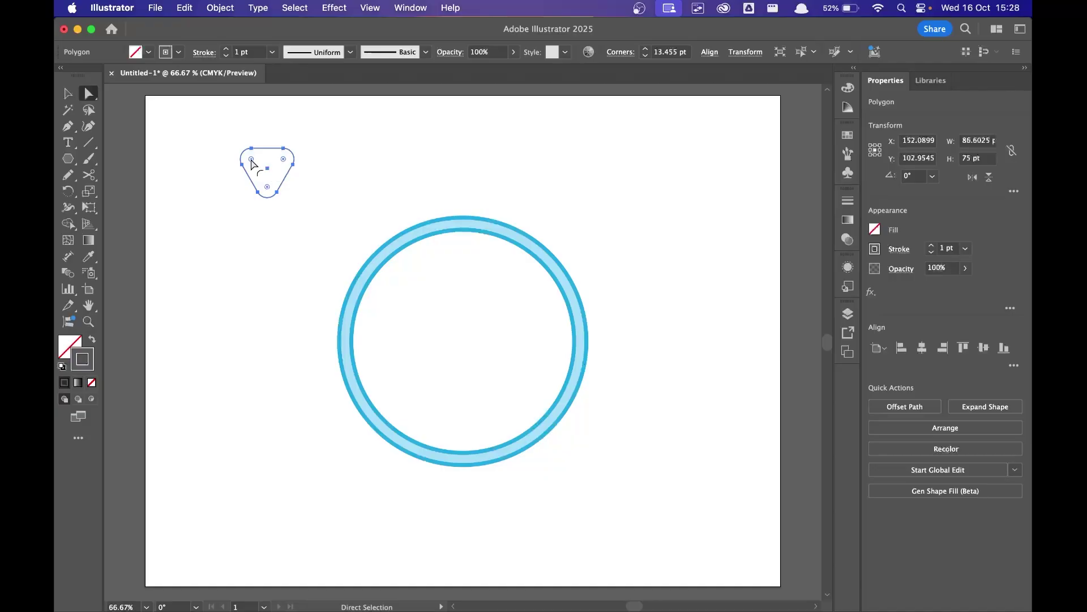
{"action": "left_click", "coordinate": [68, 94]}
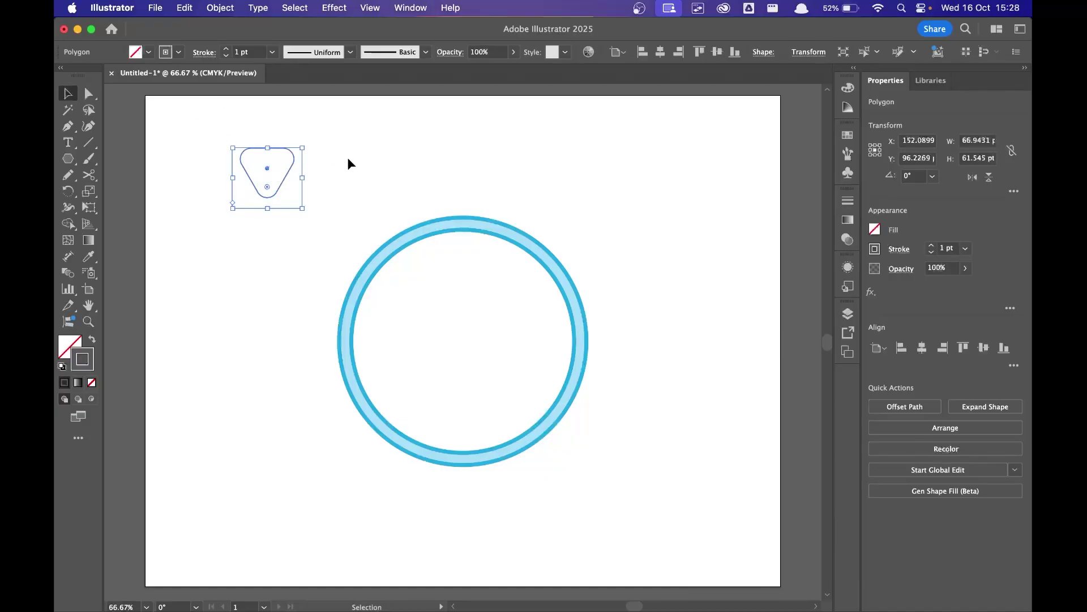
{"action": "left_click", "coordinate": [364, 169]}
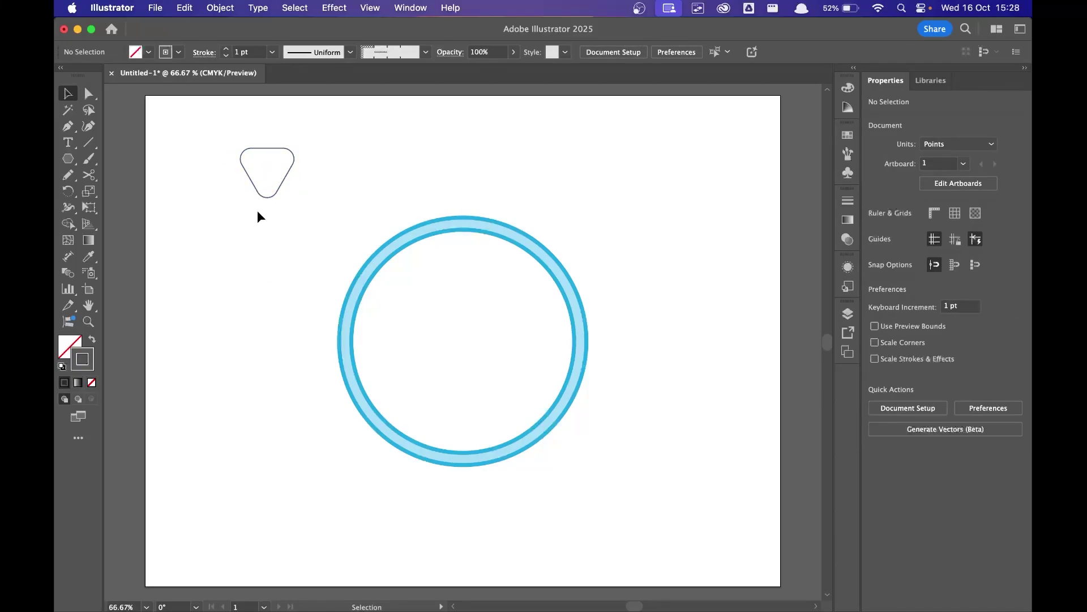
Draw a narrow upright rectangle about 23 by 116 pt extending down from the rounded triangle's lower tip.
{"action": "left_click", "coordinate": [68, 158]}
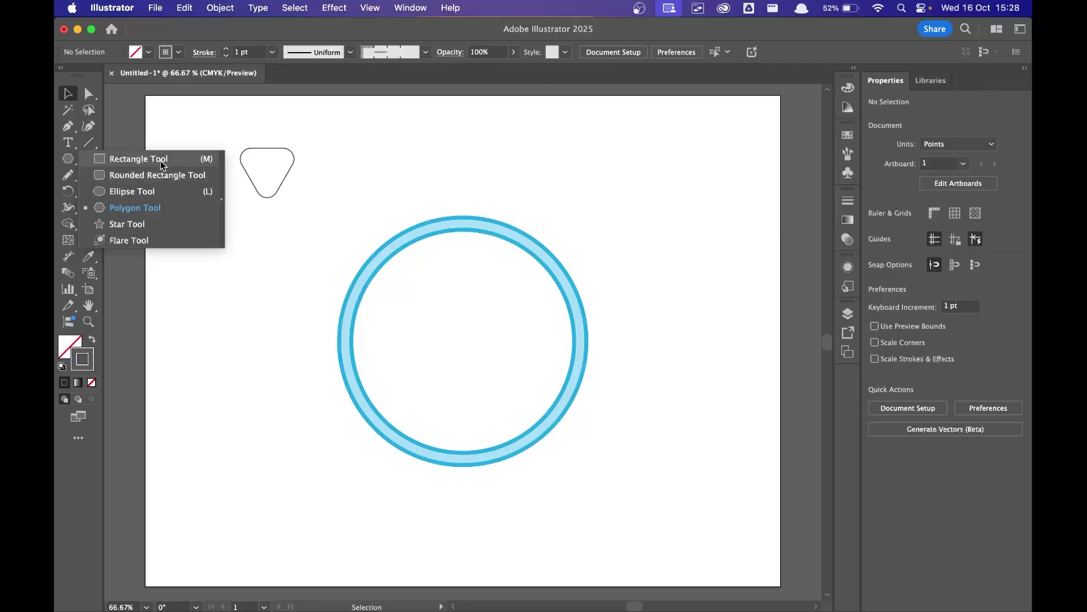
{"action": "left_click", "coordinate": [141, 159]}
{"action": "left_click_drag", "start_coordinate": [259, 193], "coordinate": [276, 286]}
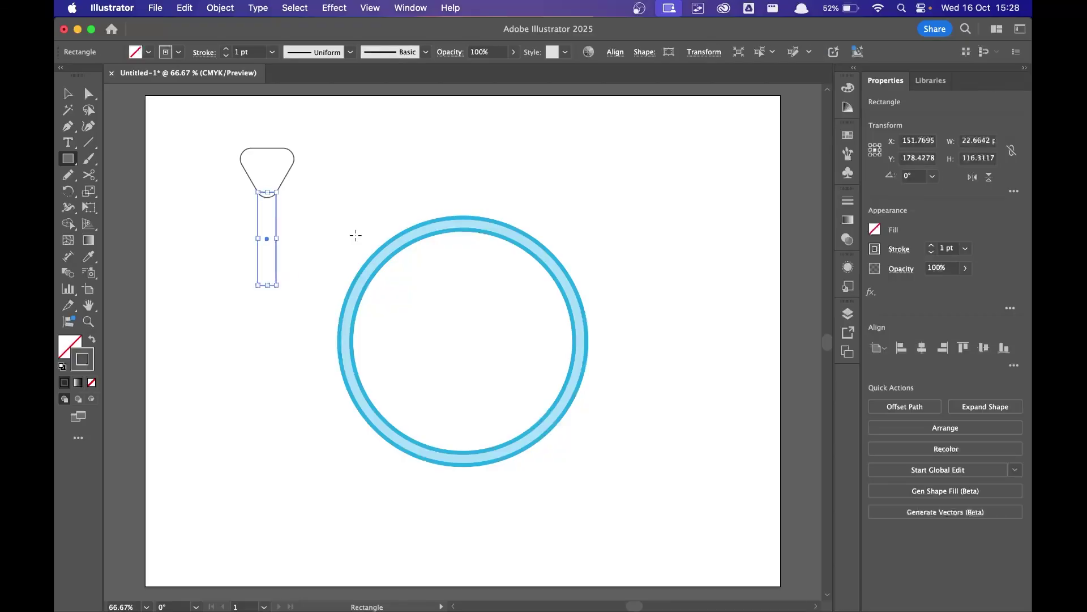
{"action": "left_click", "coordinate": [70, 97]}
{"action": "left_click", "coordinate": [410, 179]}
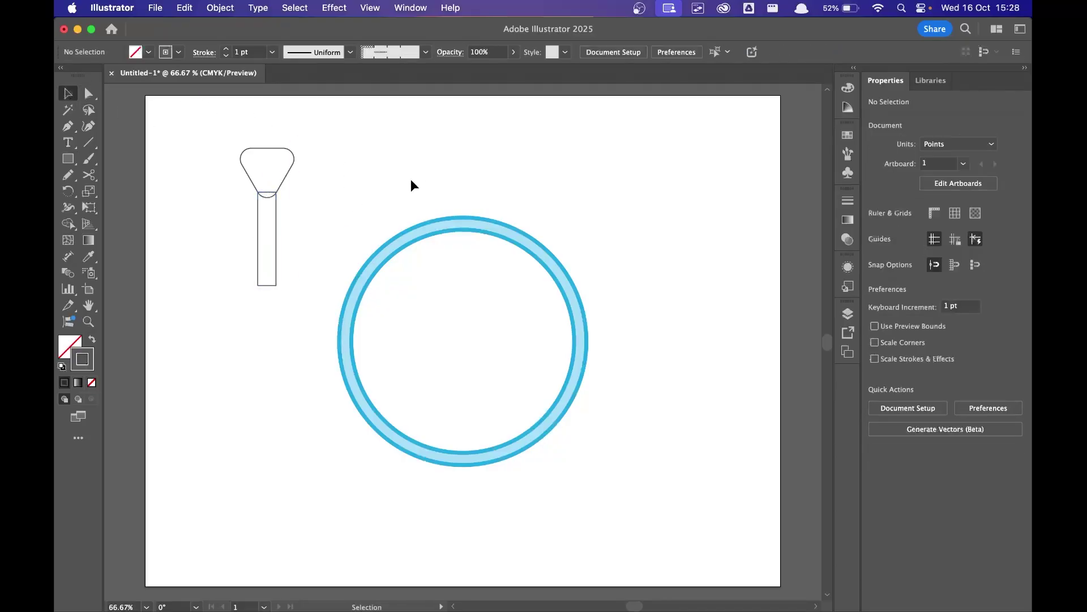
Fully round the narrow rectangle's corners and stretch its upper end up into the rounded triangle.
{"action": "left_click", "coordinate": [276, 231]}
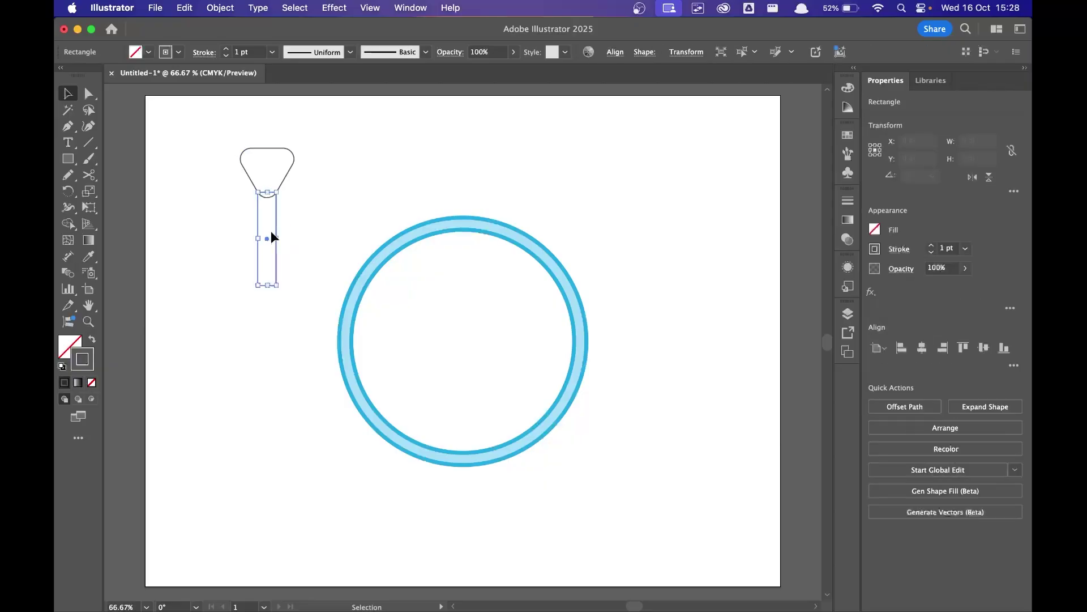
{"action": "left_click", "coordinate": [89, 92]}
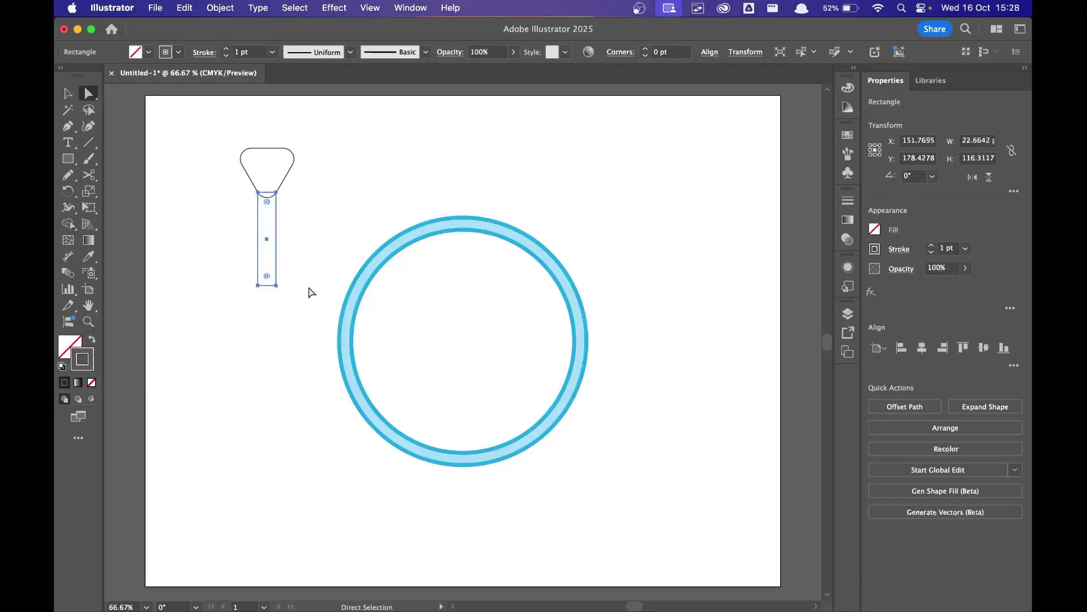
{"action": "left_click_drag", "start_coordinate": [267, 277], "coordinate": [260, 275]}
{"action": "left_click", "coordinate": [67, 92]}
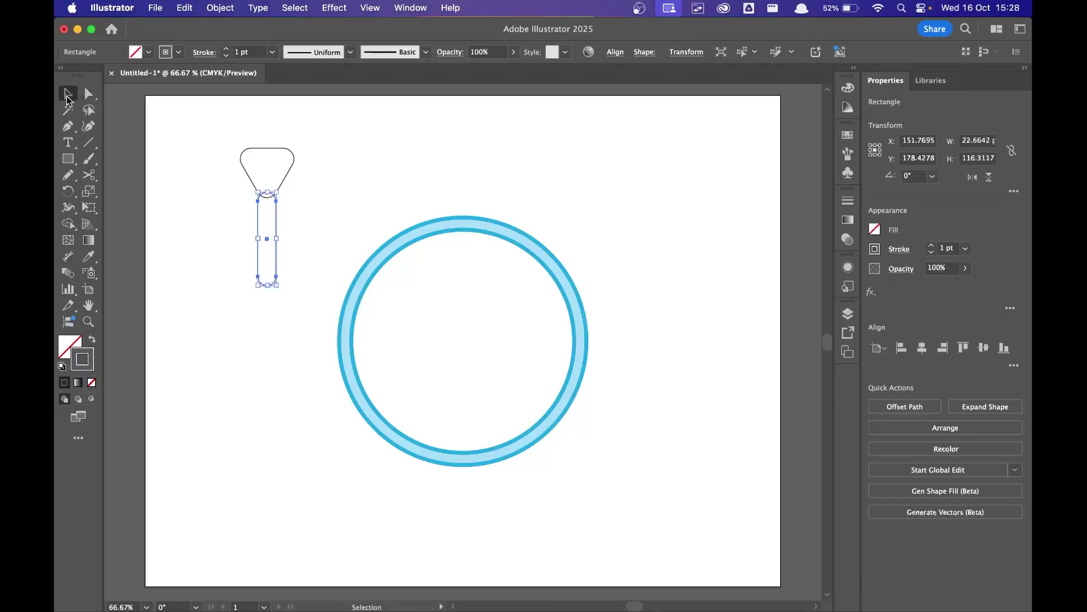
{"action": "left_click_drag", "start_coordinate": [268, 192], "coordinate": [270, 184]}
Merge the rounded triangle and the narrow bar into a single shape with the Shape Builder.
{"action": "left_click", "coordinate": [338, 179]}
{"action": "mouse_move", "coordinate": [229, 129]}
{"action": "left_mouse_down"}
{"action": "mouse_move", "coordinate": [291, 254]}
{"action": "mouse_move", "coordinate": [296, 298]}
{"action": "left_mouse_up"}
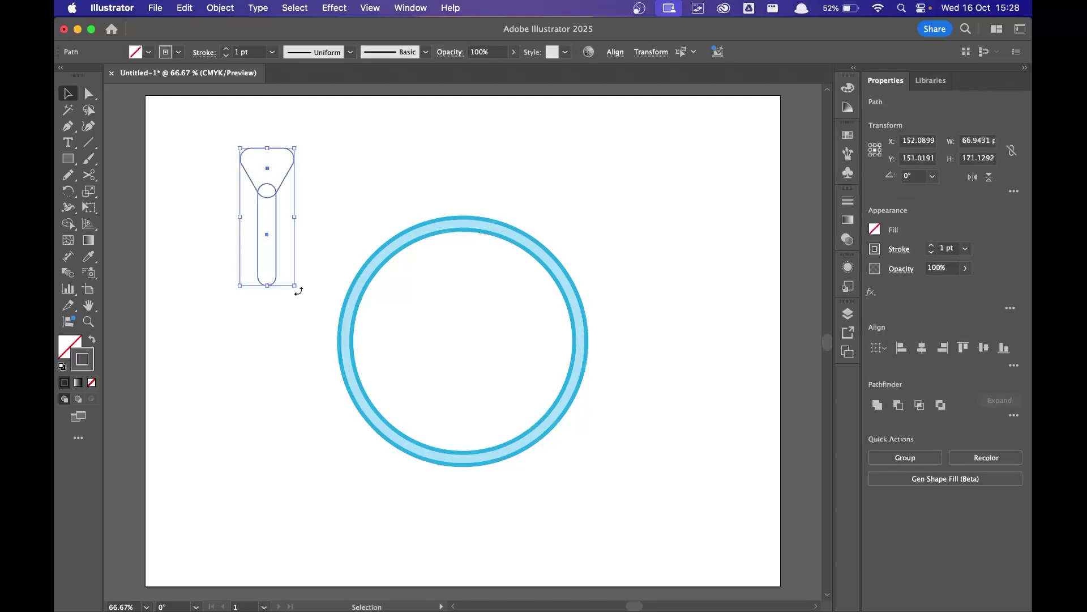
{"action": "left_click", "coordinate": [68, 223]}
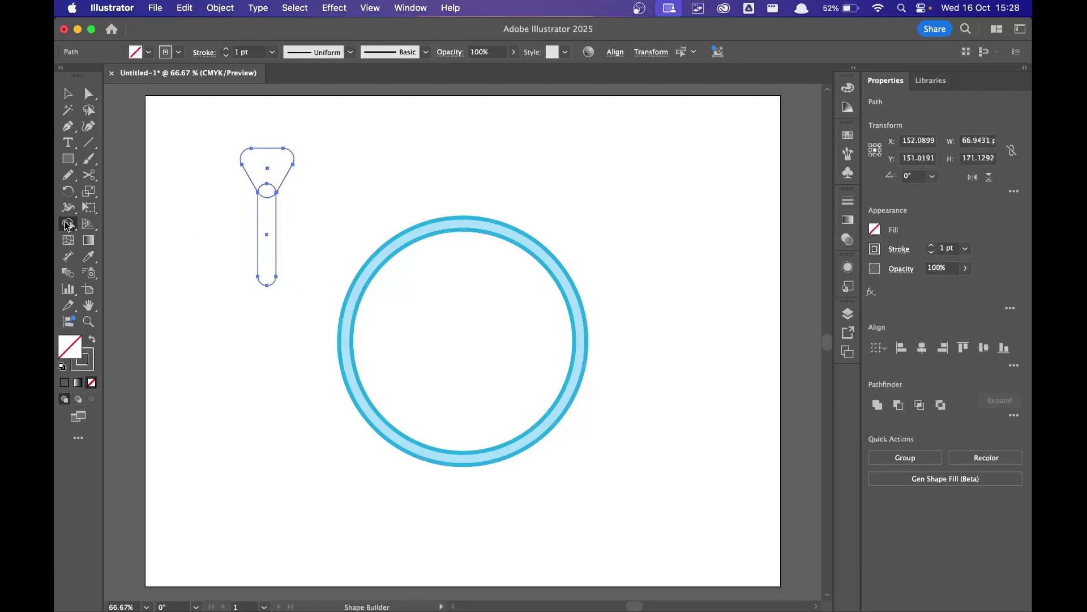
{"action": "left_click_drag", "start_coordinate": [262, 163], "coordinate": [268, 268]}
{"action": "left_click", "coordinate": [68, 93]}
{"action": "left_click", "coordinate": [381, 179]}
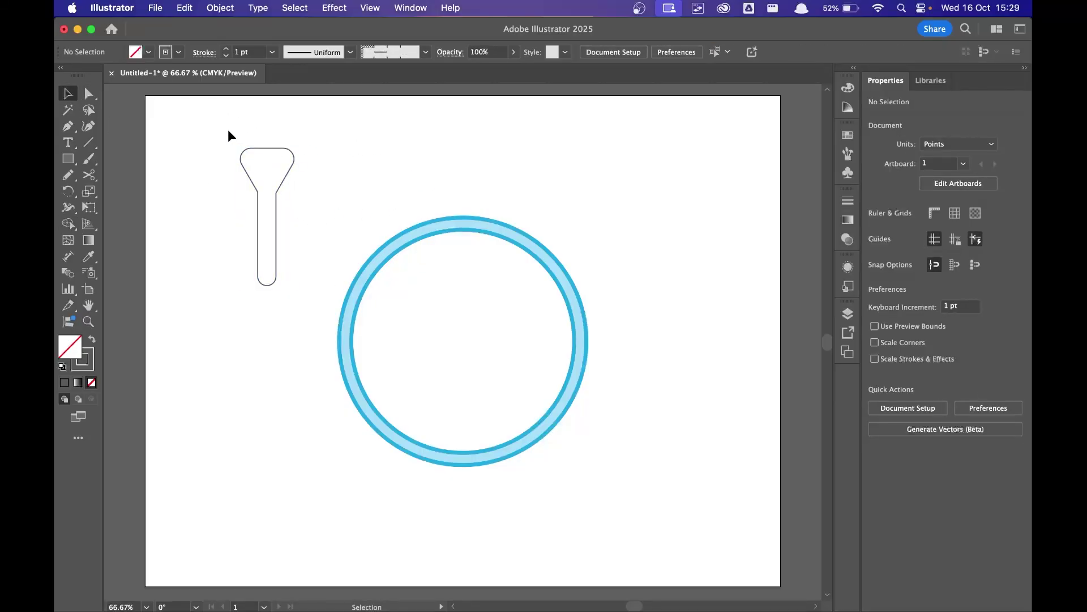
Scale the merged shape down proportionally to about 26 by 67 pt and fill it with a light orange tint.
{"action": "left_click_drag", "start_coordinate": [228, 131], "coordinate": [264, 204]}
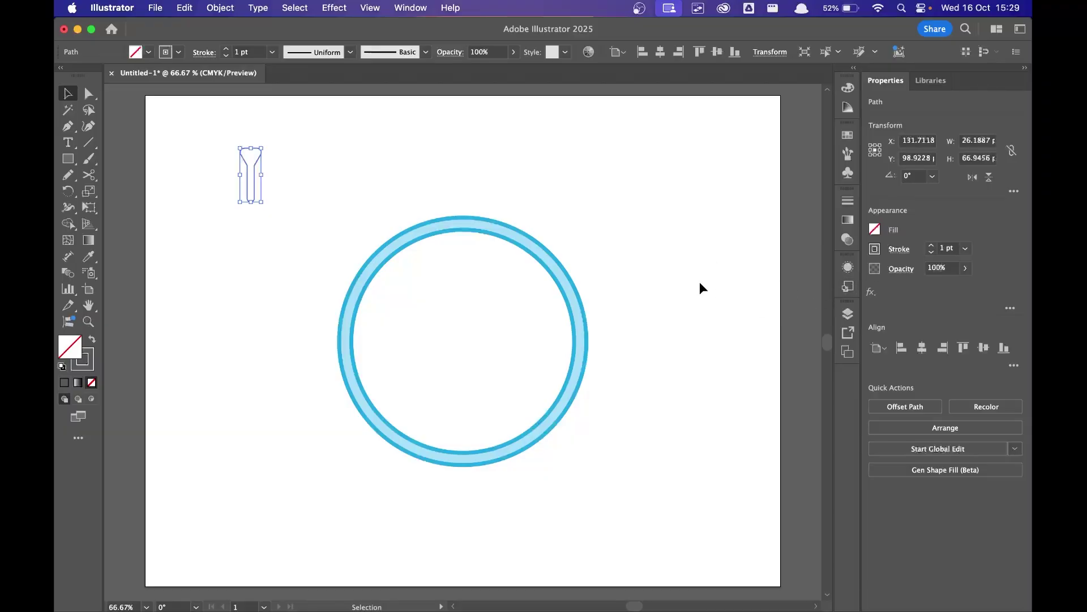
{"action": "left_click", "coordinate": [872, 228]}
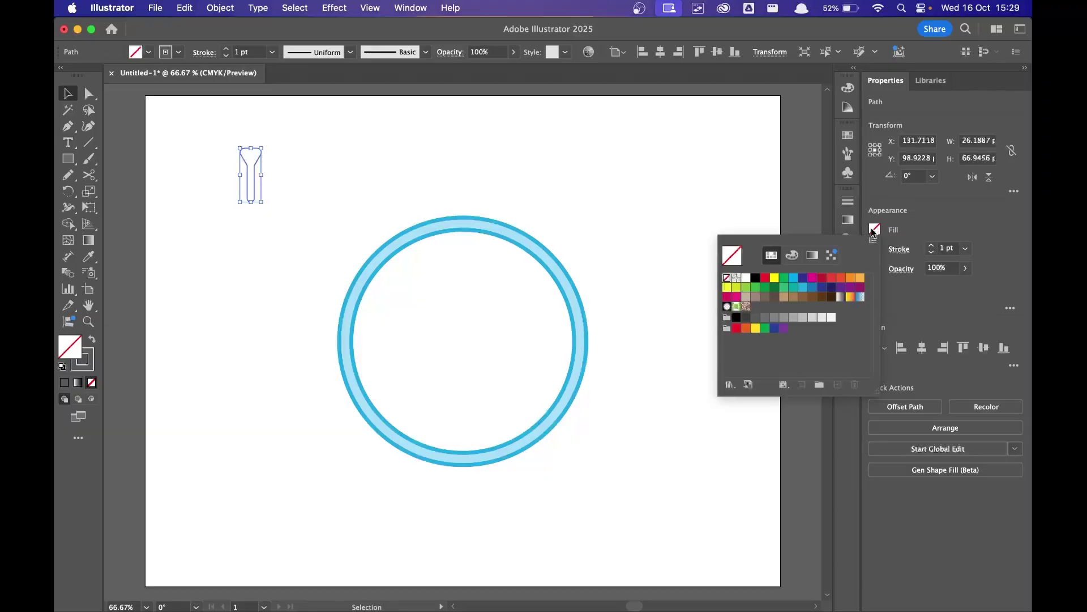
{"action": "left_click", "coordinate": [850, 280]}
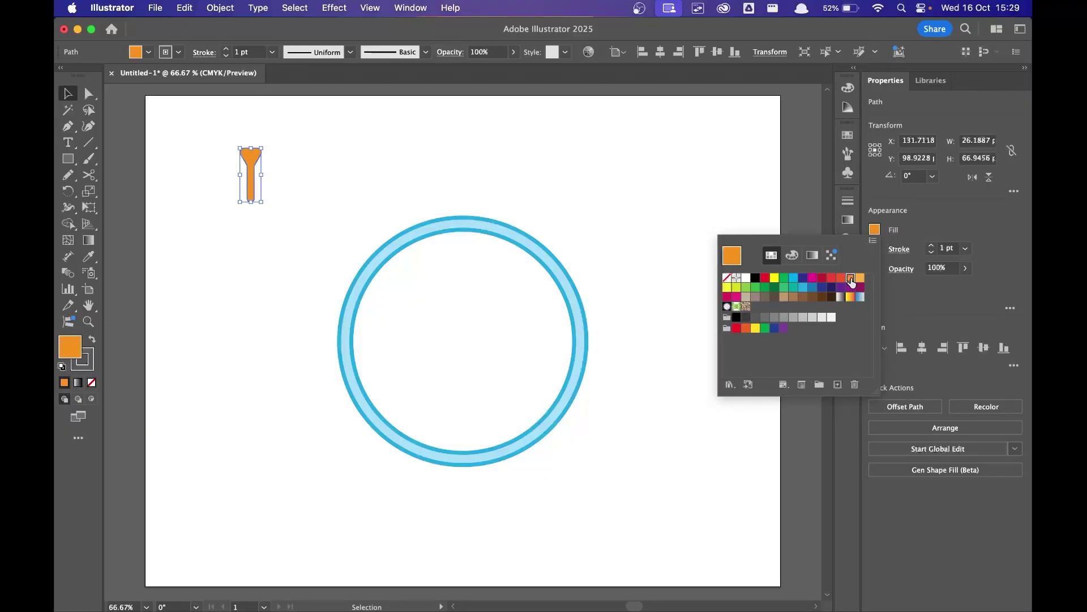
{"action": "left_click", "coordinate": [847, 108]}
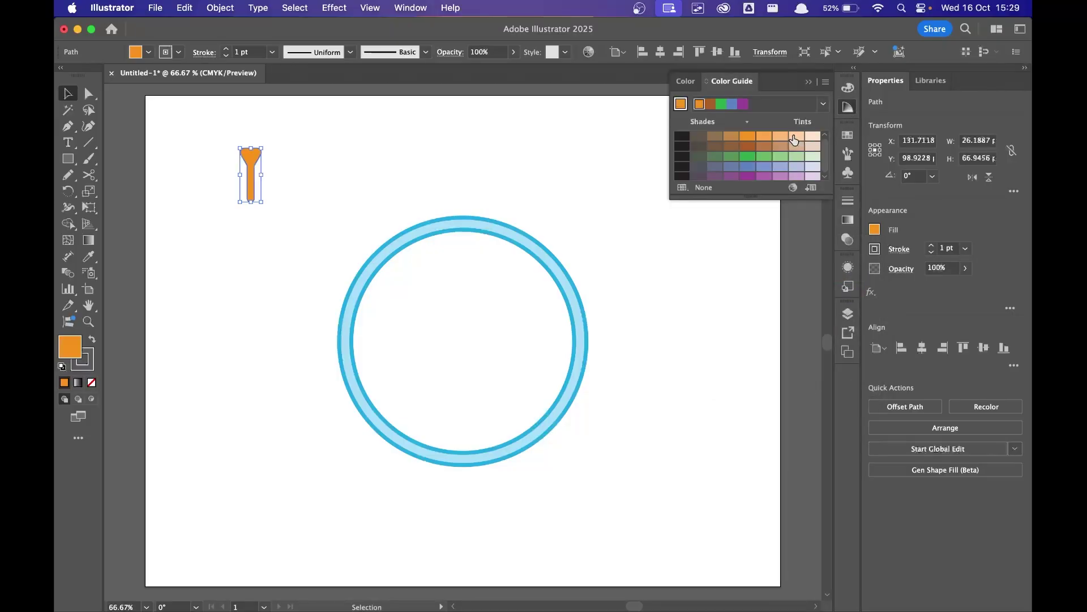
{"action": "left_click", "coordinate": [796, 138]}
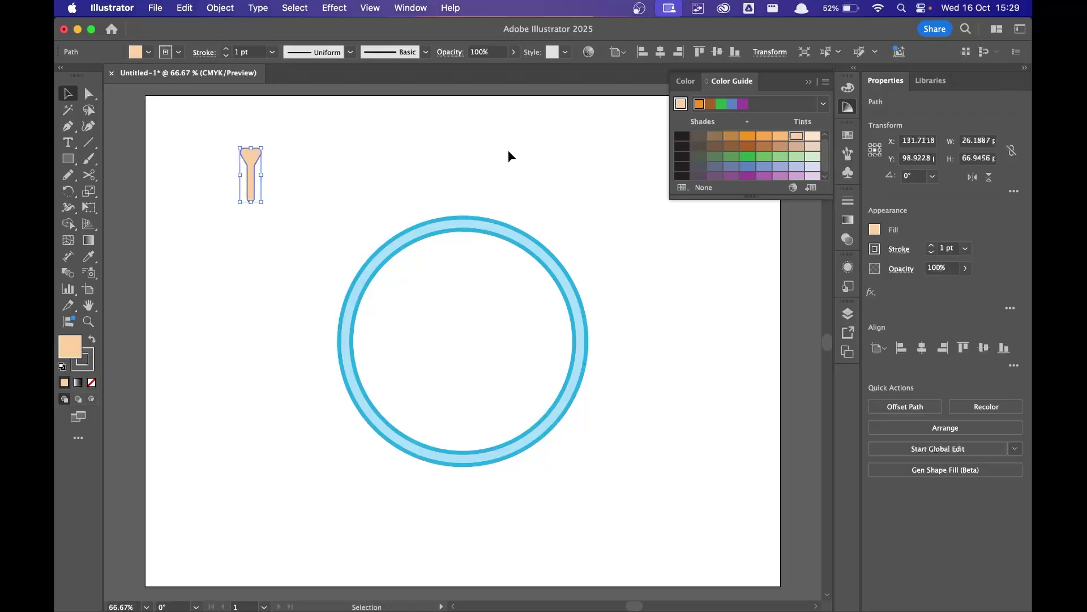
{"action": "left_click", "coordinate": [445, 166]}
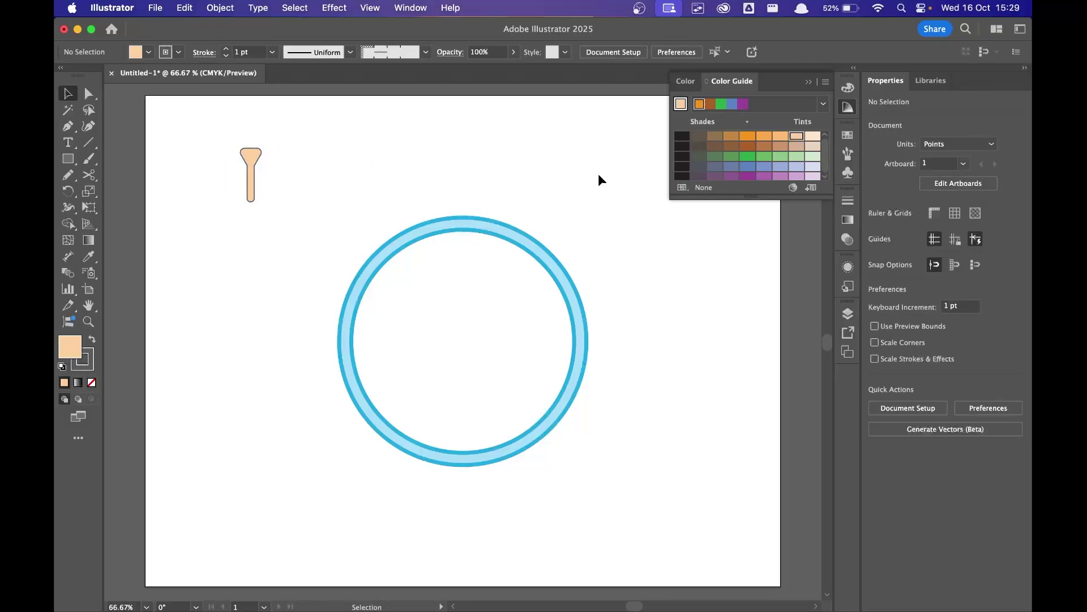
{"action": "left_click", "coordinate": [808, 82]}
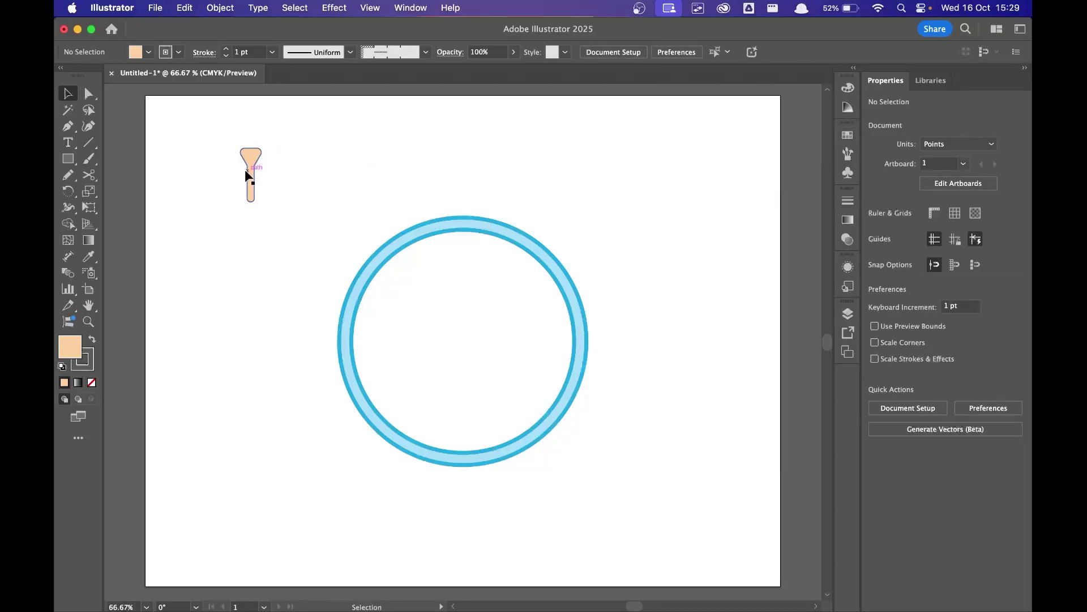
Move the light orange shape onto the ring's uppermost point, centered horizontally on the ring.
{"action": "left_click_drag", "start_coordinate": [251, 178], "coordinate": [460, 218]}
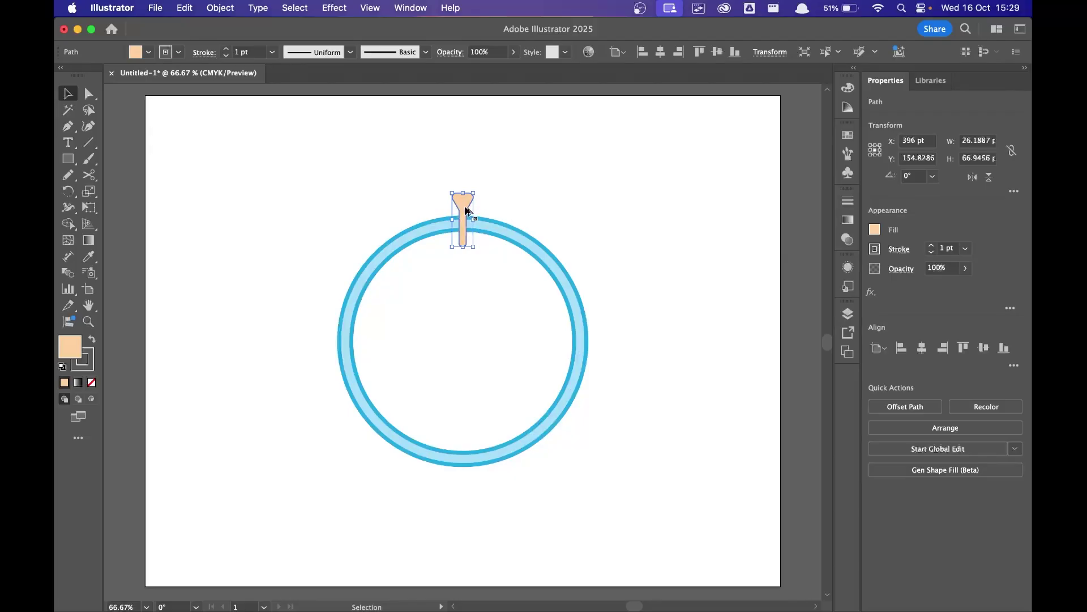
{"action": "left_click_drag", "start_coordinate": [466, 211], "coordinate": [588, 265]}
{"action": "key", "text": "super+z"}
{"action": "key", "text": "super+z"}
{"action": "key", "text": "super+z"}
{"action": "key", "text": "super+z"}
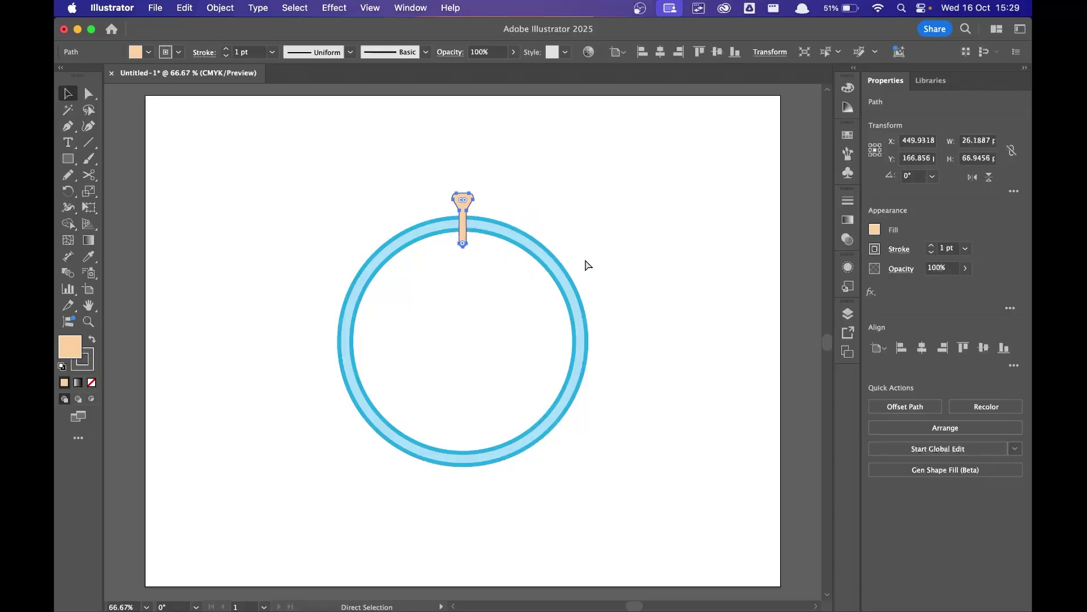
{"action": "left_click", "coordinate": [573, 240]}
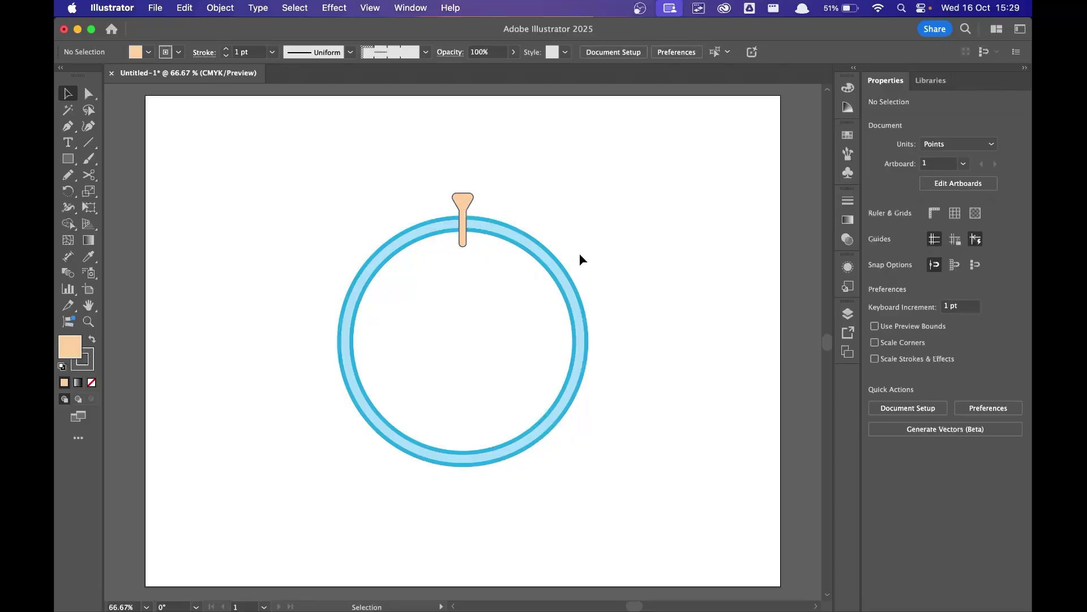
Make a rotated copy of the light orange shape around the ring's center at an angle of 360/12.
{"action": "left_click", "coordinate": [464, 208]}
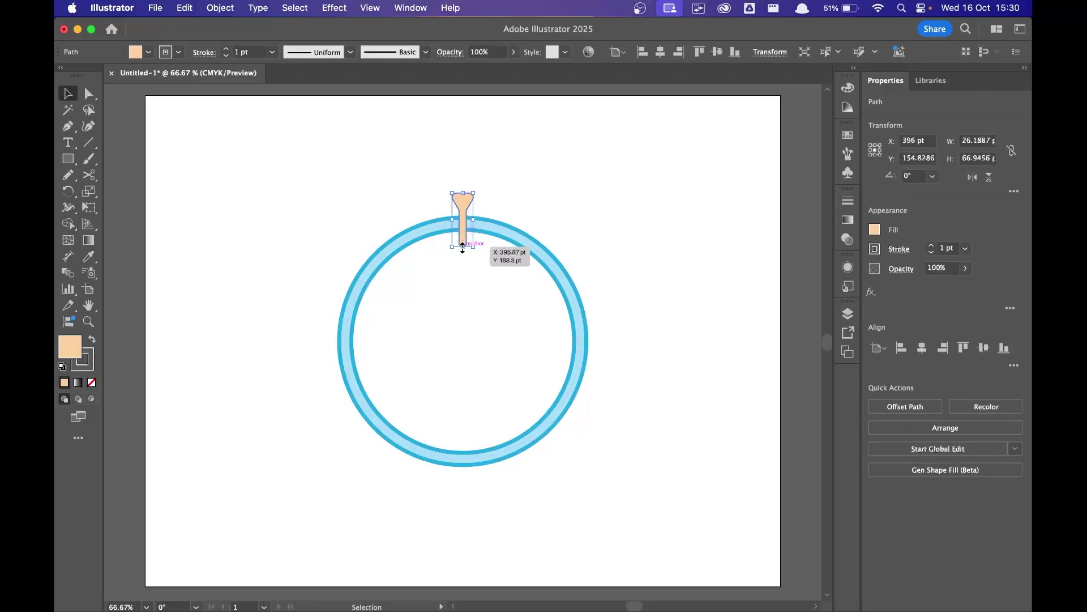
{"action": "left_click", "coordinate": [69, 193]}
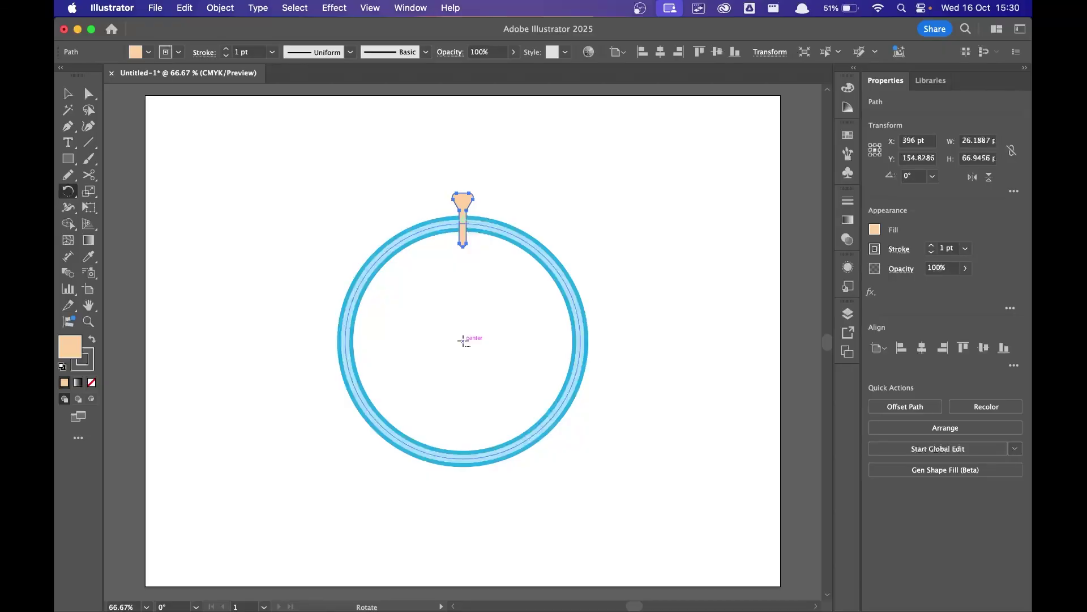
{"action": "left_click", "coordinate": [463, 340], "text": "alt"}
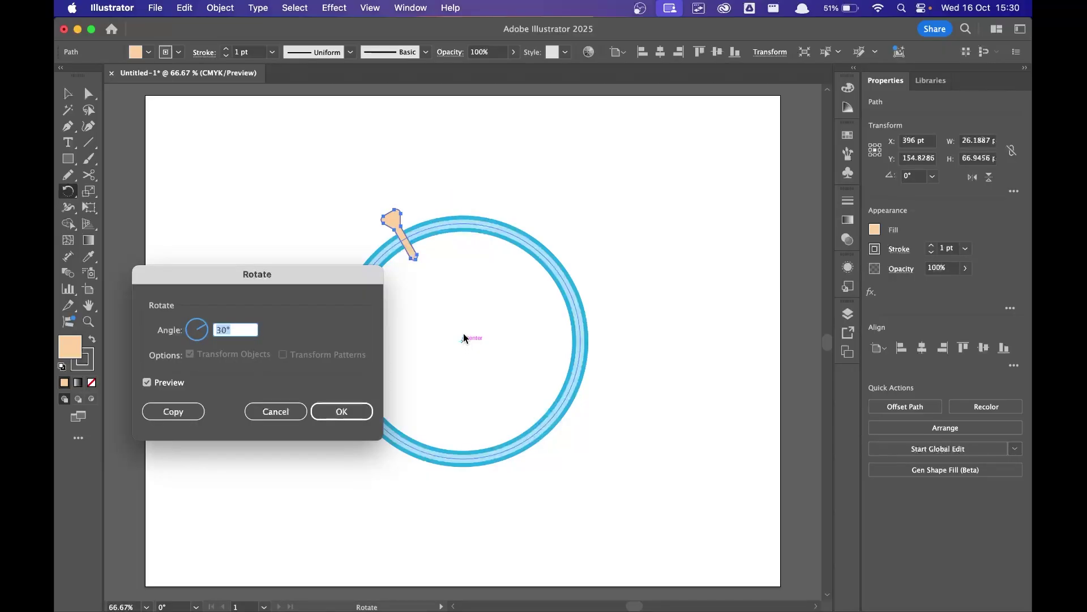
{"action": "left_click_drag", "start_coordinate": [296, 270], "coordinate": [596, 360]}
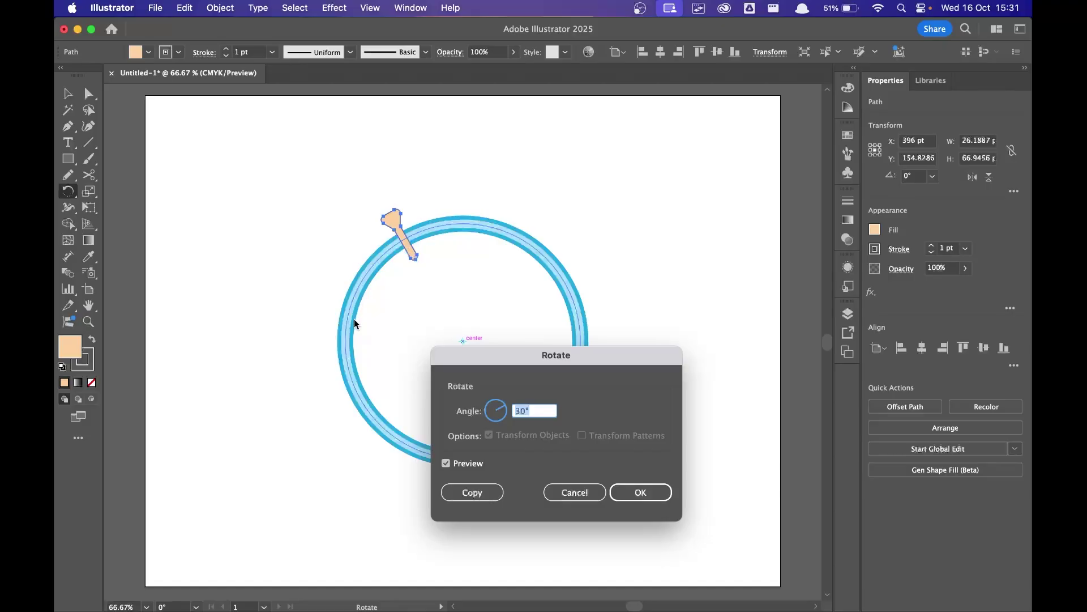
{"action": "left_click", "coordinate": [540, 411]}
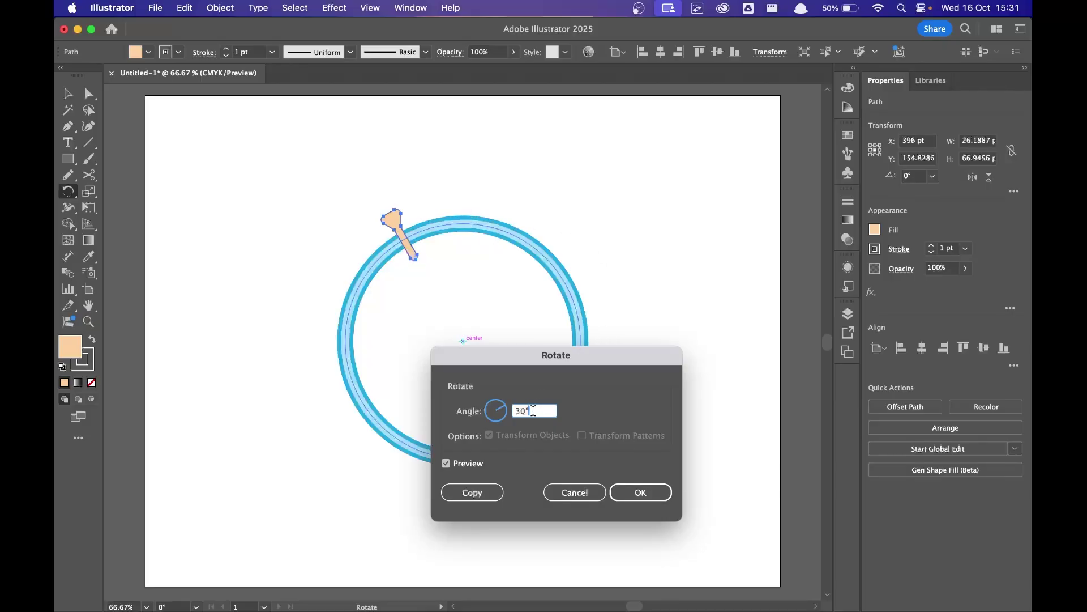
{"action": "left_click_drag", "start_coordinate": [533, 410], "coordinate": [476, 406]}
{"action": "type", "text": "360/12"}
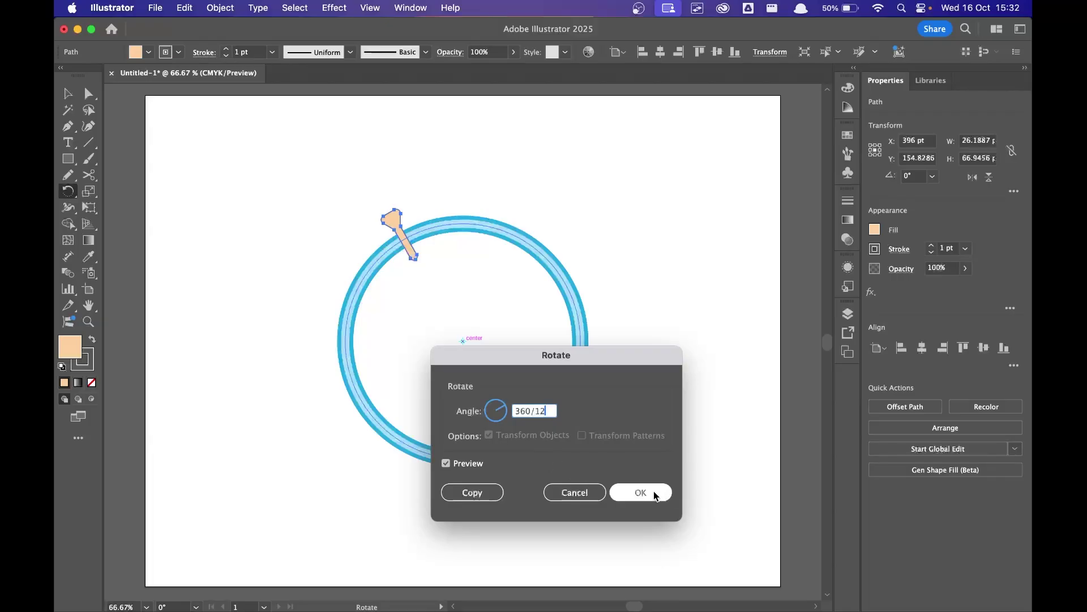
{"action": "left_click", "coordinate": [469, 493]}
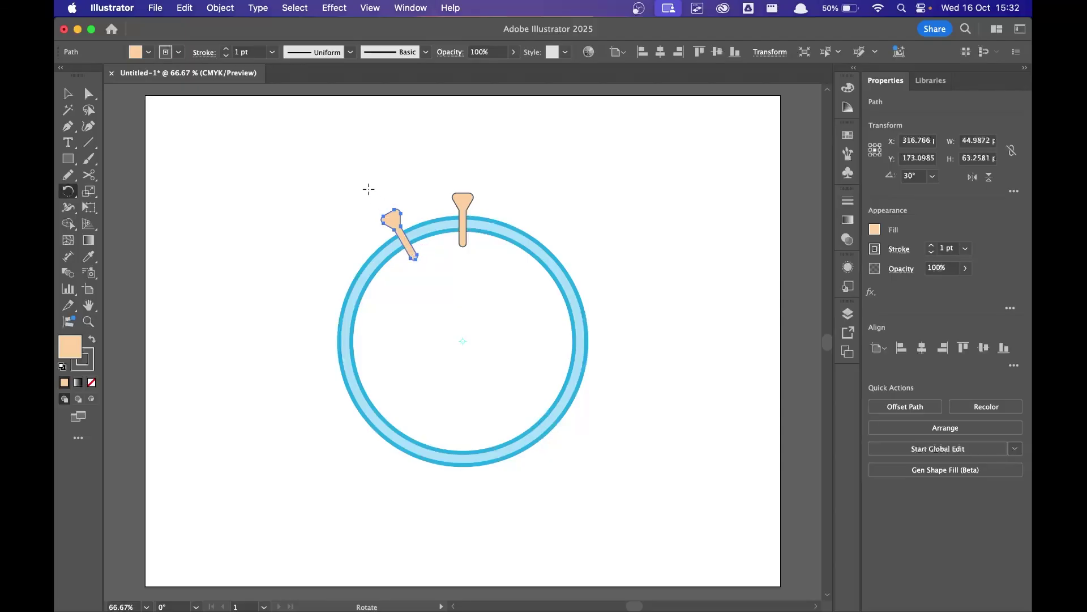
Repeat the rotated copy ten more times to distribute twelve shapes evenly around the ring.
{"action": "left_click", "coordinate": [67, 93]}
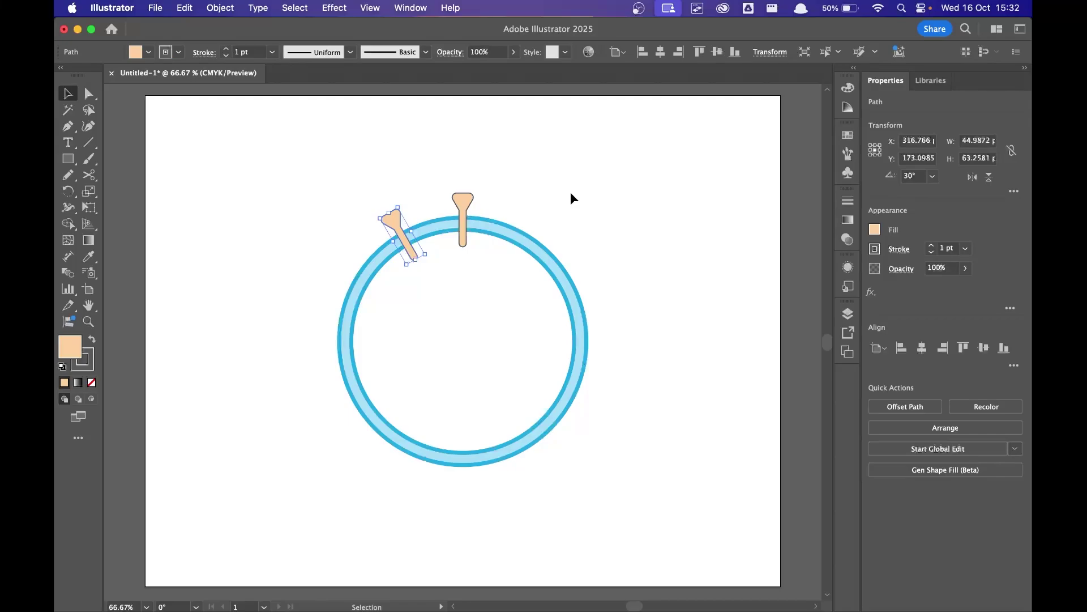
{"action": "key", "text": "super+d"}
{"action": "key", "text": "super+d"}
{"action": "key", "text": "super+d"}
{"action": "key", "text": "super+d"}
{"action": "key", "text": "super+d"}
{"action": "key", "text": "super+d"}
{"action": "key", "text": "super+d"}
{"action": "key", "text": "super+d"}
{"action": "key", "text": "super+d"}
{"action": "key", "text": "super+d"}
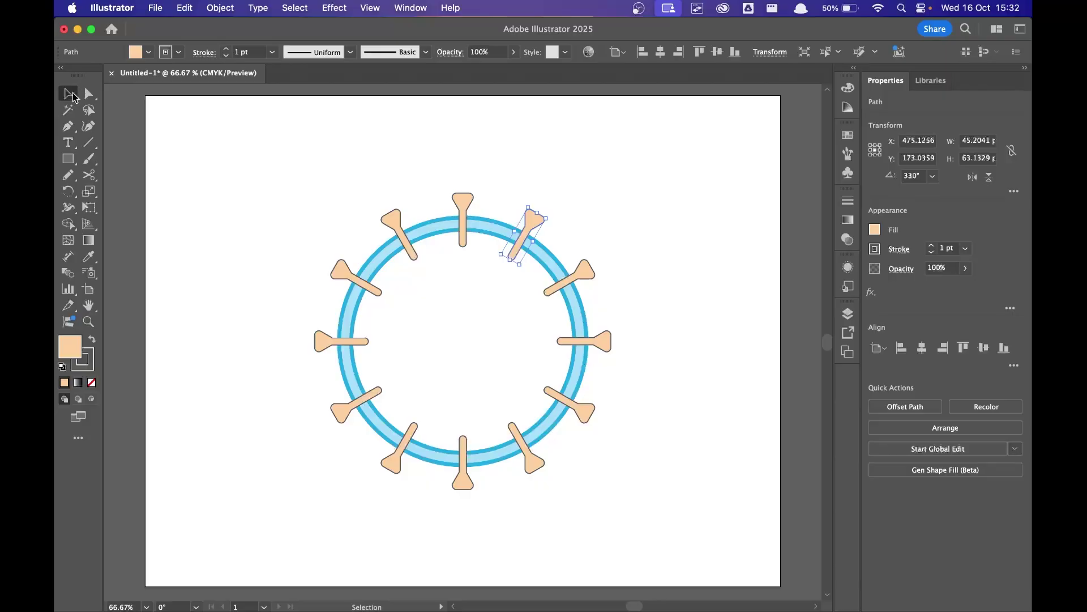
{"action": "left_click", "coordinate": [364, 167]}
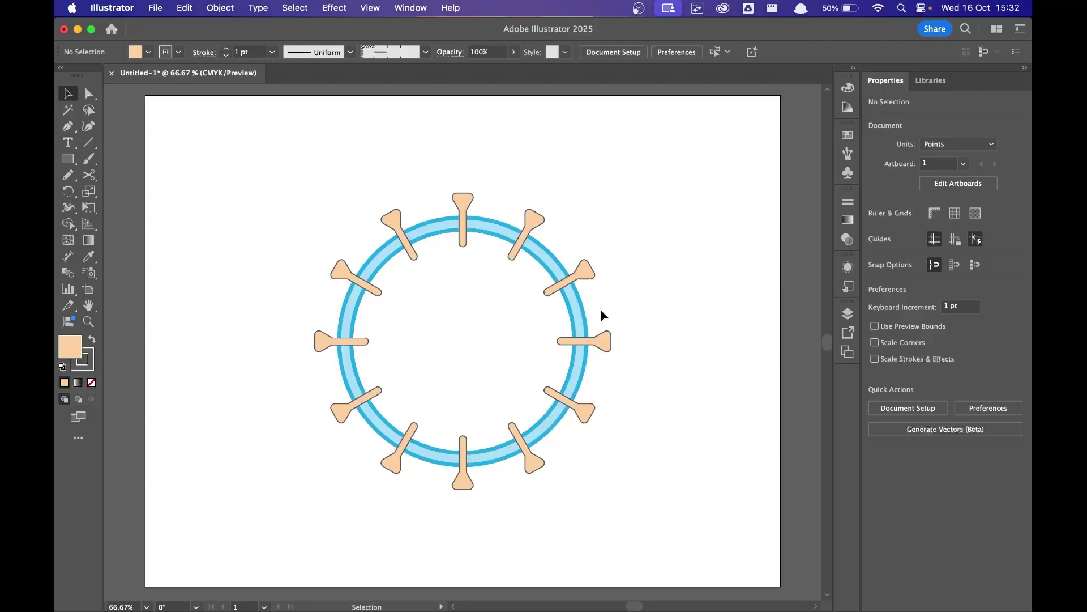
Draw a small upright rectangle about 17 by 30 pt above and to the left of the ring.
{"action": "left_click", "coordinate": [67, 158]}
{"action": "left_click_drag", "start_coordinate": [284, 156], "coordinate": [299, 179]}
{"action": "left_click_drag", "start_coordinate": [298, 180], "coordinate": [298, 180]}
Fully round the small rectangle's corners and lengthen it downward to about 47 pt high.
{"action": "key", "text": "a"}
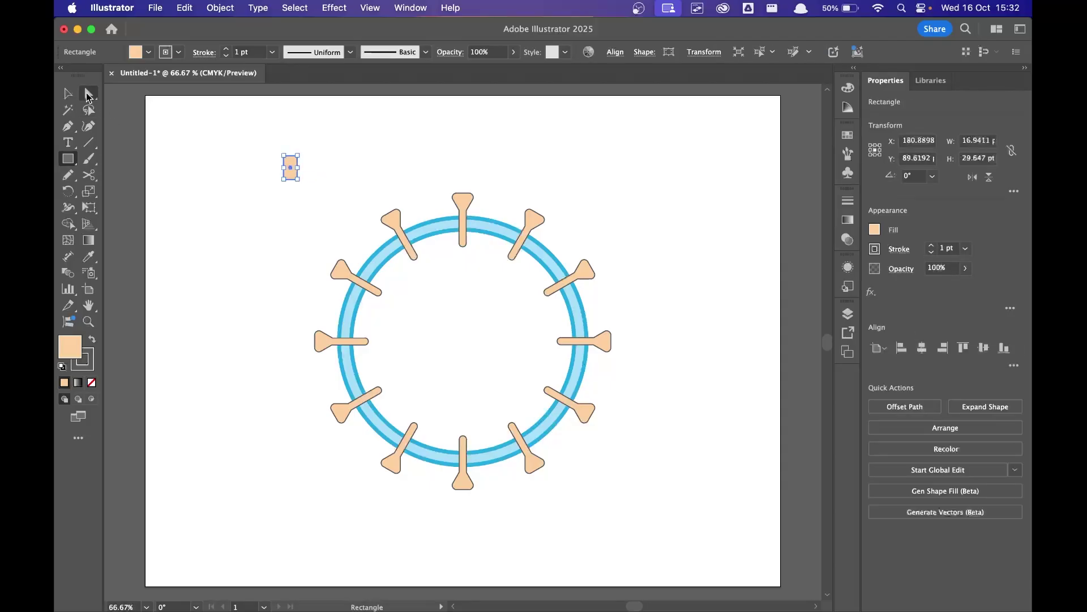
{"action": "left_click_drag", "start_coordinate": [291, 167], "coordinate": [292, 170]}
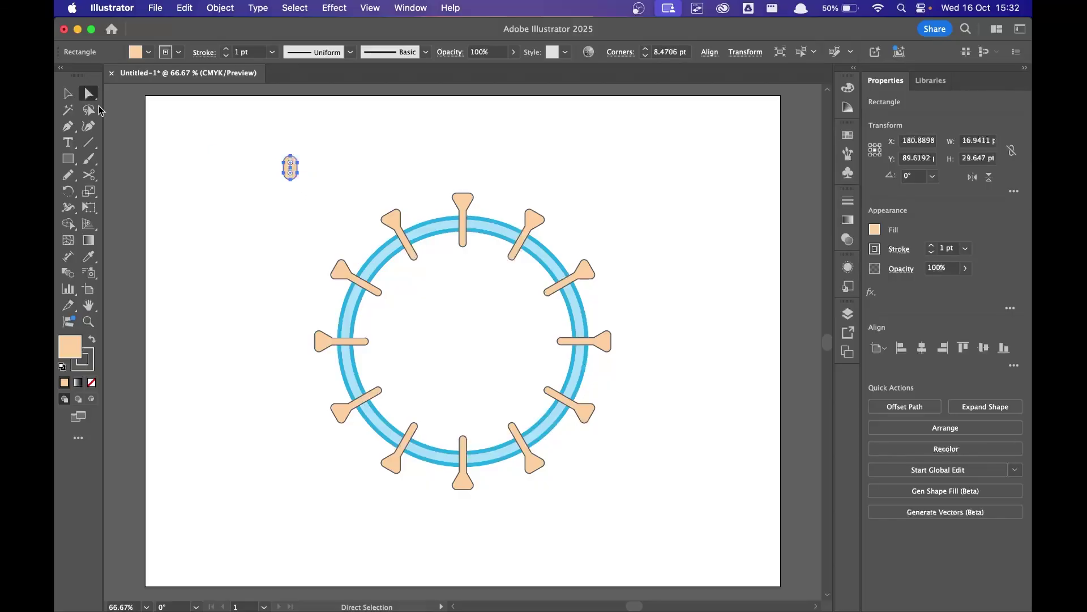
{"action": "left_click", "coordinate": [67, 92]}
{"action": "left_click_drag", "start_coordinate": [299, 179], "coordinate": [299, 193]}
Fill the small rounded bar with a light olive green from the color harmony based on red-orange.
{"action": "left_click", "coordinate": [879, 231]}
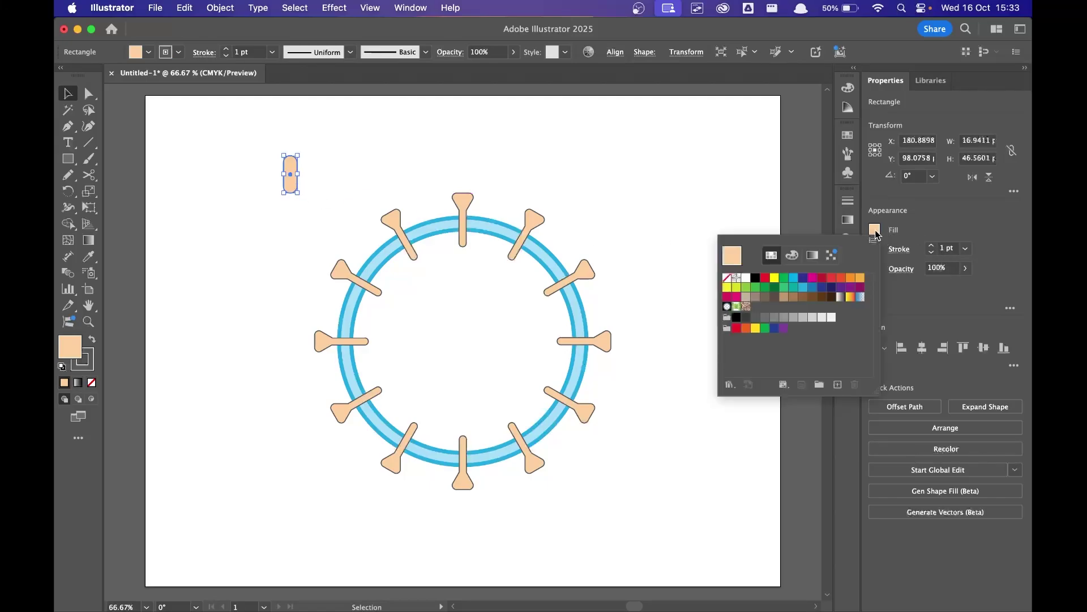
{"action": "left_click", "coordinate": [841, 278]}
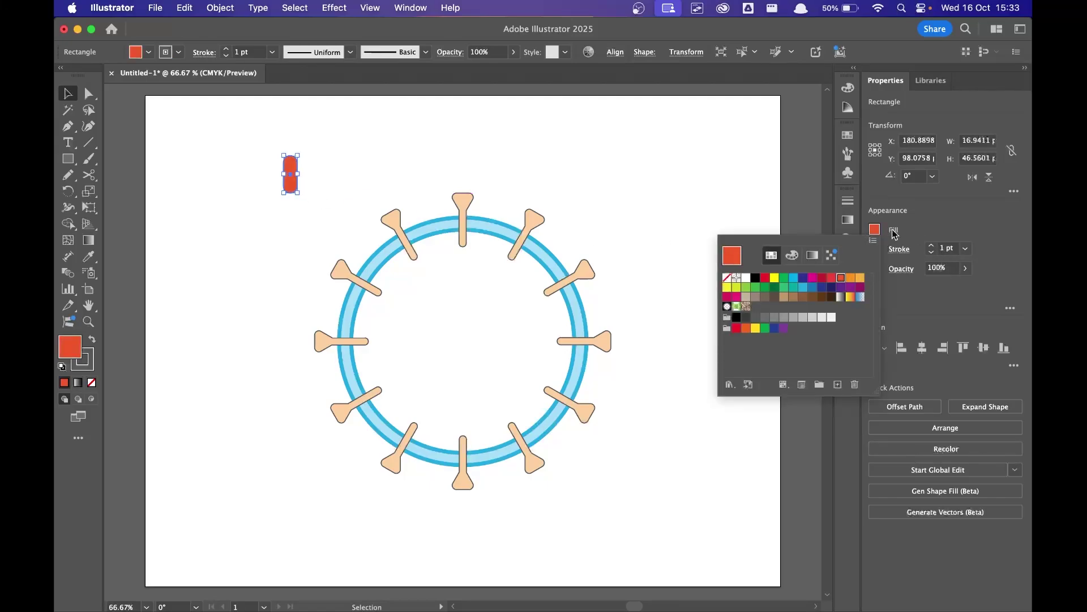
{"action": "left_click", "coordinate": [849, 108]}
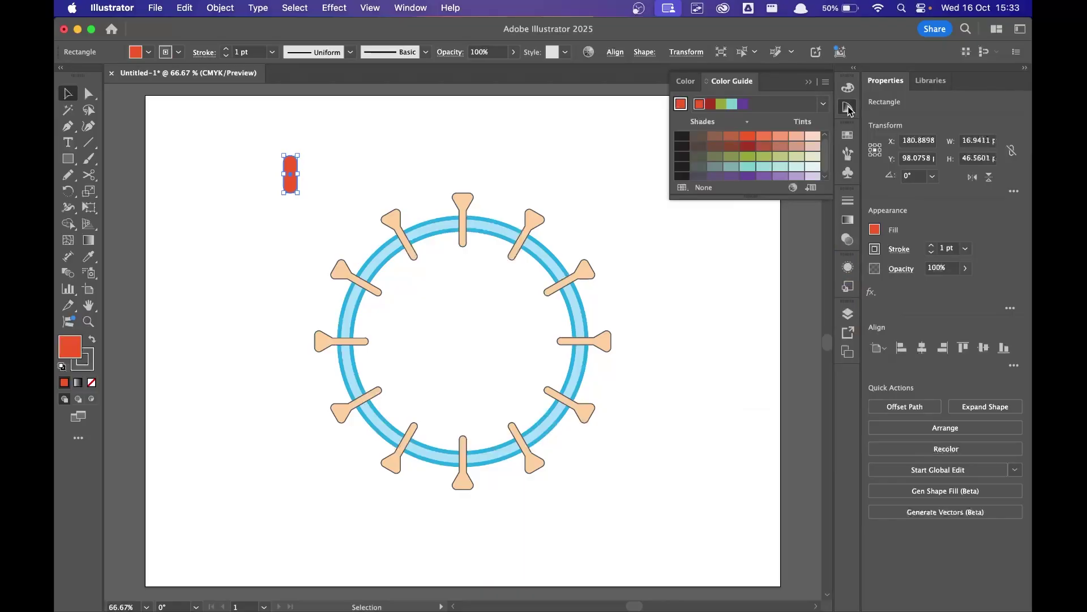
{"action": "left_click", "coordinate": [796, 137]}
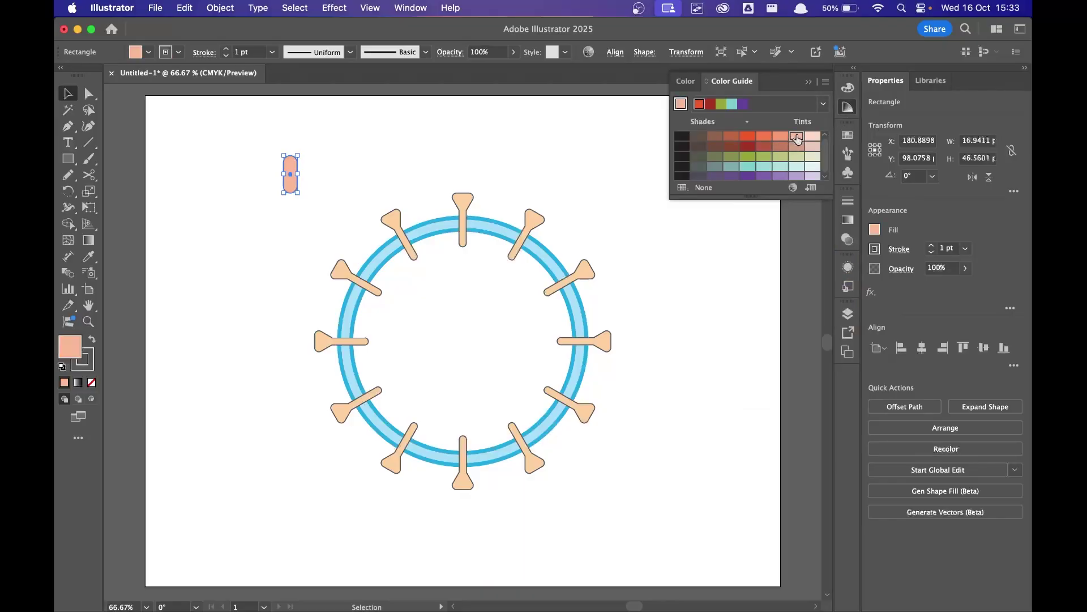
{"action": "left_click", "coordinate": [779, 137]}
{"action": "left_click", "coordinate": [764, 138]}
{"action": "left_click", "coordinate": [784, 138]}
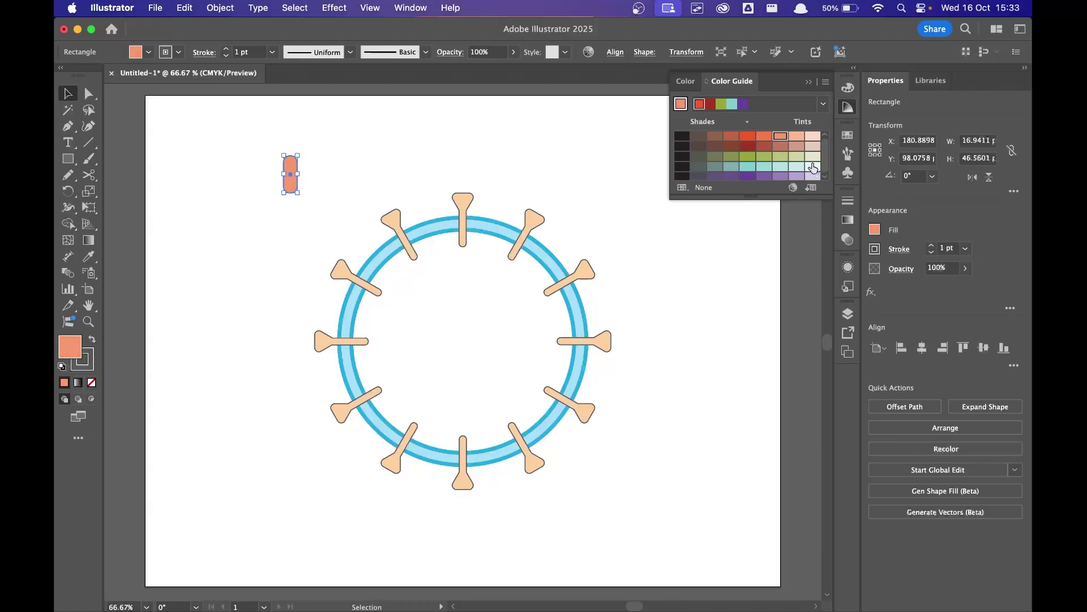
{"action": "left_click", "coordinate": [780, 157]}
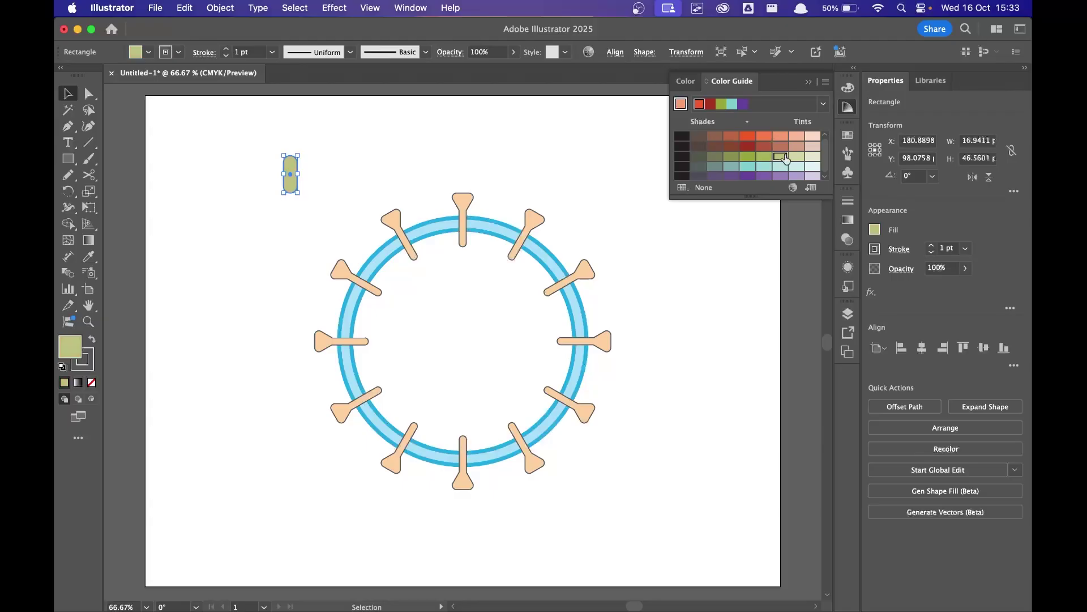
{"action": "left_click", "coordinate": [808, 82]}
Place the green bar across the ring midway between its uppermost and next clockwise orange shapes, tilted to about 347° to follow the curve.
{"action": "left_click_drag", "start_coordinate": [286, 177], "coordinate": [491, 227]}
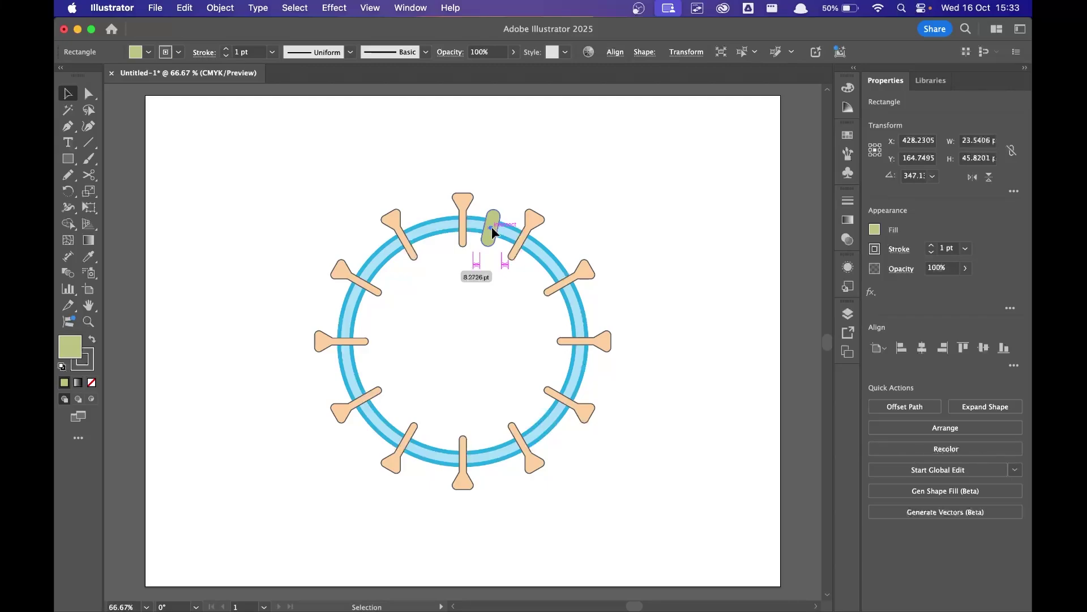
Fine-tune the green bar's position between the two orange shapes and create a copy rotated 360/12 degrees about the ring's center.
{"action": "left_click_drag", "start_coordinate": [492, 229], "coordinate": [490, 231]}
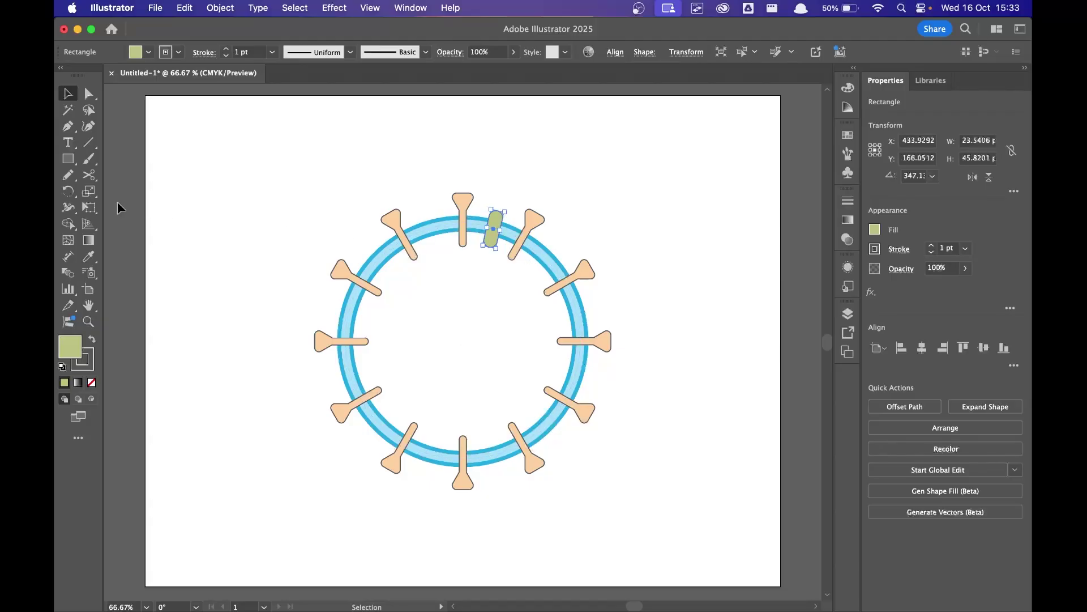
{"action": "left_click", "coordinate": [68, 192]}
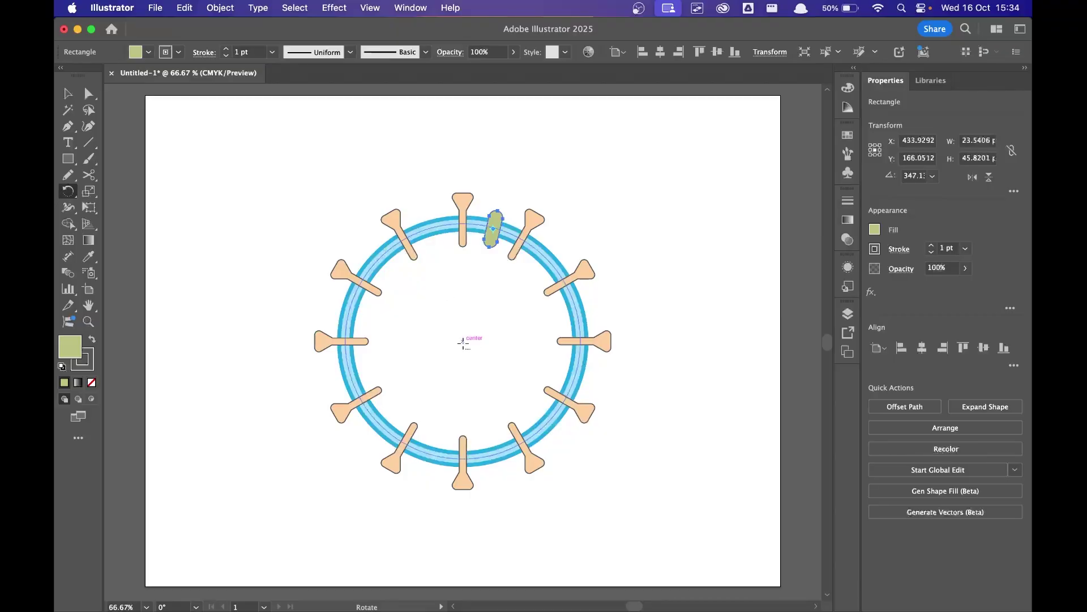
{"action": "left_click", "coordinate": [463, 343], "text": "alt"}
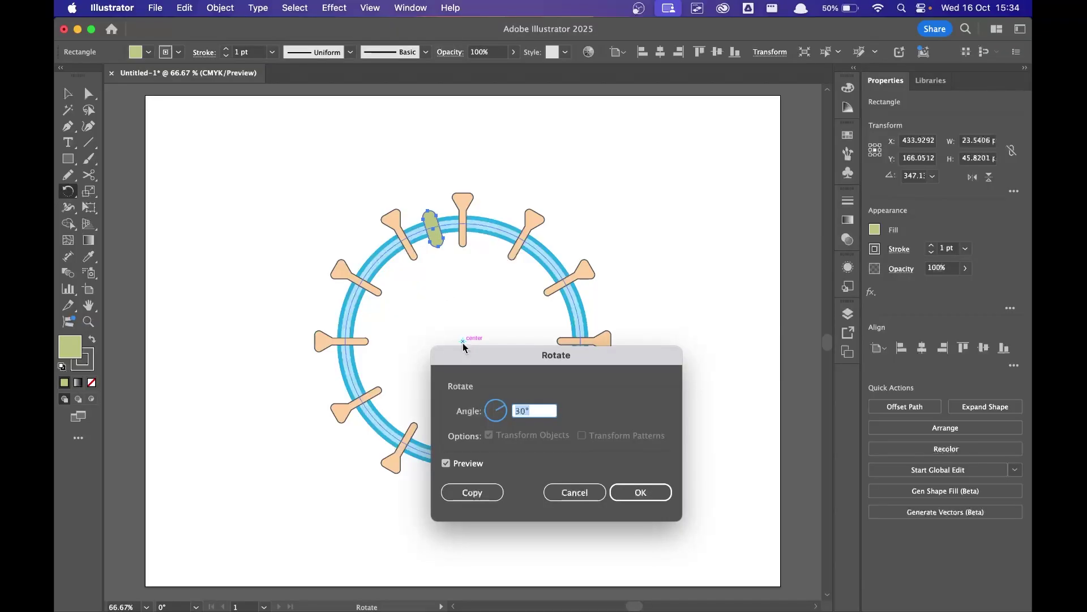
{"action": "type", "text": "360/12"}
{"action": "left_click", "coordinate": [483, 491]}
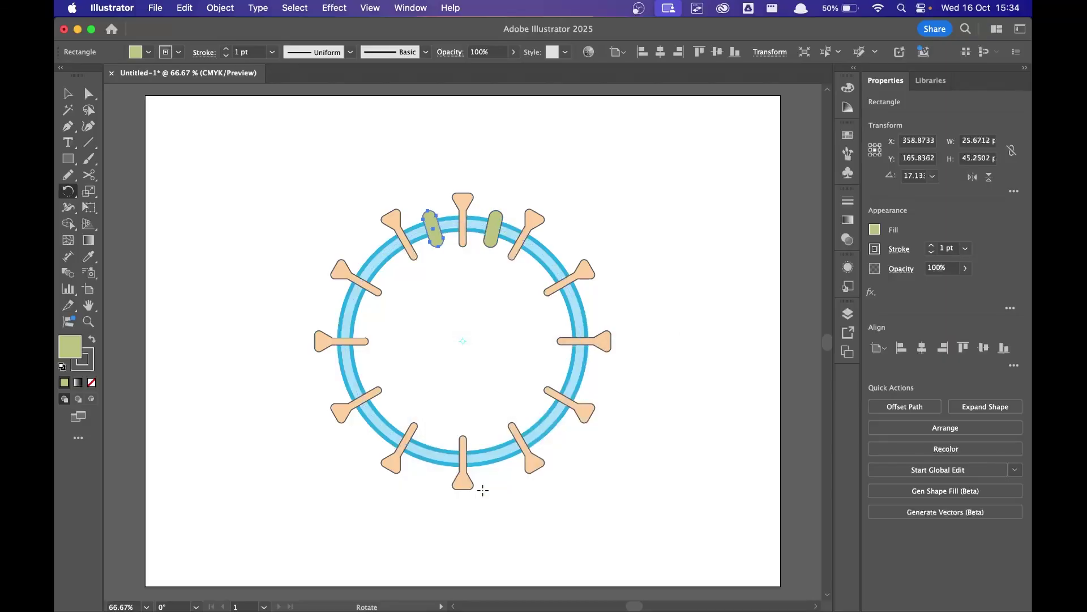
Repeat the rotated copy of the green bar until twelve bars fill the gaps all around the ring, and deselect.
{"action": "key", "text": "super+d"}
{"action": "key", "text": "super+d"}
{"action": "key", "text": "super+d"}
{"action": "key", "text": "super+d"}
{"action": "key", "text": "super+d"}
{"action": "key", "text": "super+d"}
{"action": "key", "text": "super+d"}
{"action": "key", "text": "super+d"}
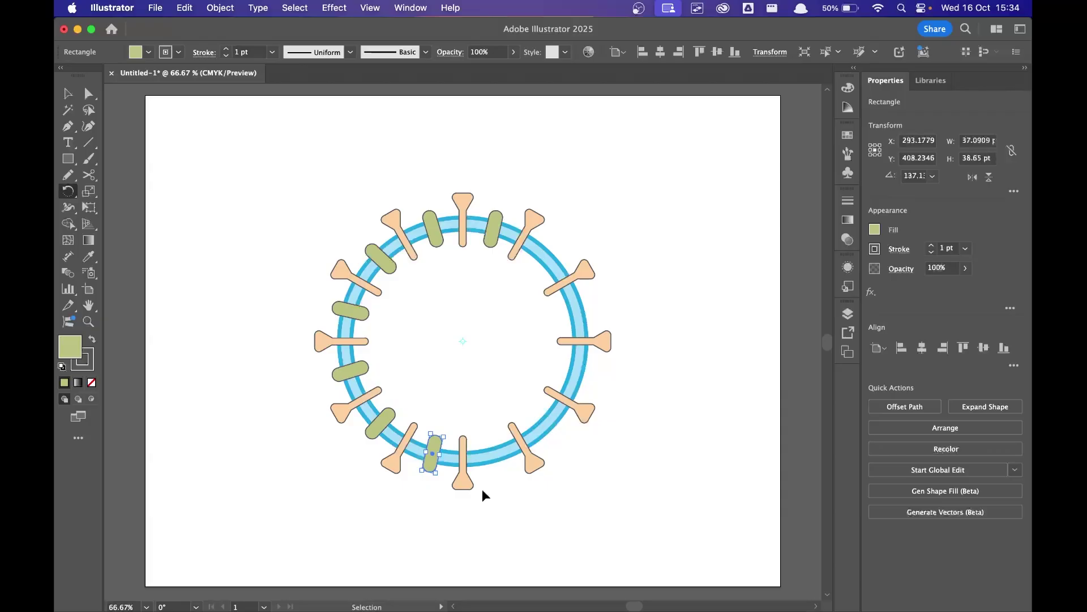
{"action": "key", "text": "super+d"}
{"action": "key", "text": "super+d"}
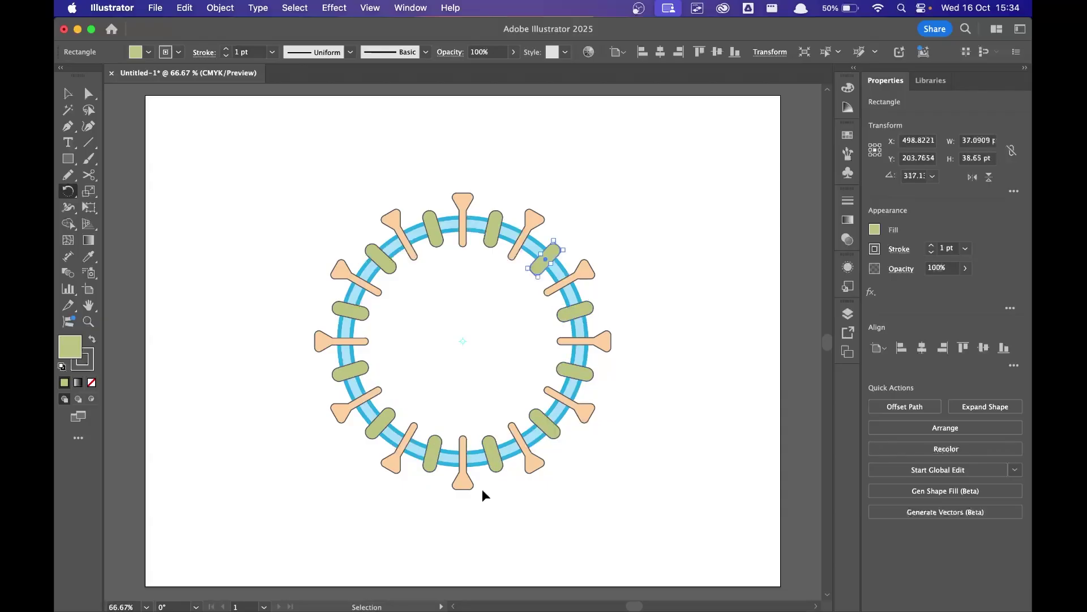
{"action": "left_click", "coordinate": [67, 93]}
{"action": "left_click", "coordinate": [669, 212]}
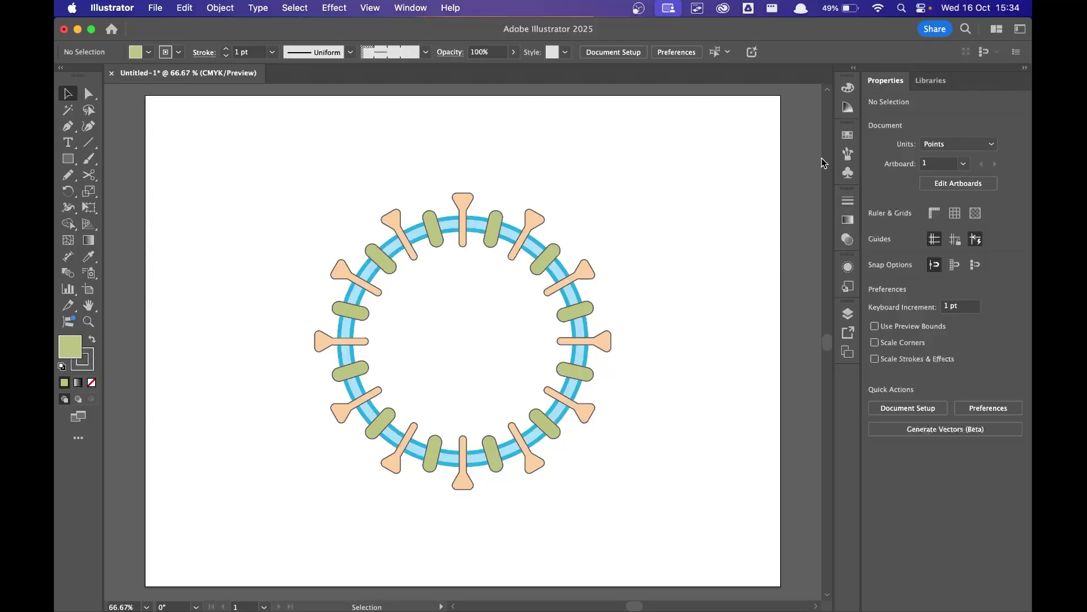
Draw a looping freehand Pencil path inside the ring, about 191 by 173 pt, without touching the surrounding shapes.
{"action": "left_click", "coordinate": [845, 153]}
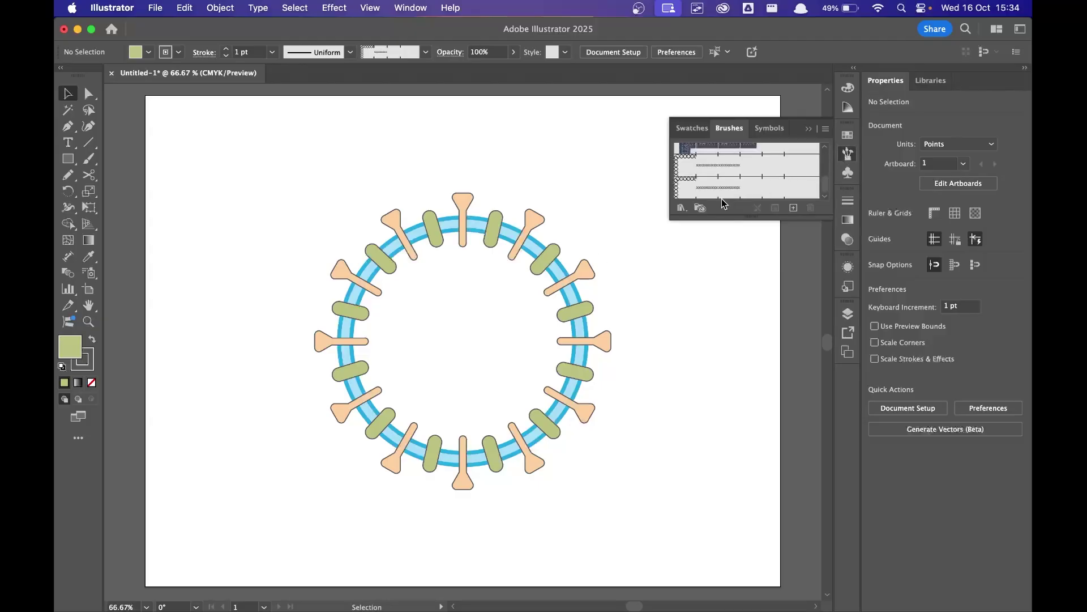
{"action": "left_click", "coordinate": [848, 158]}
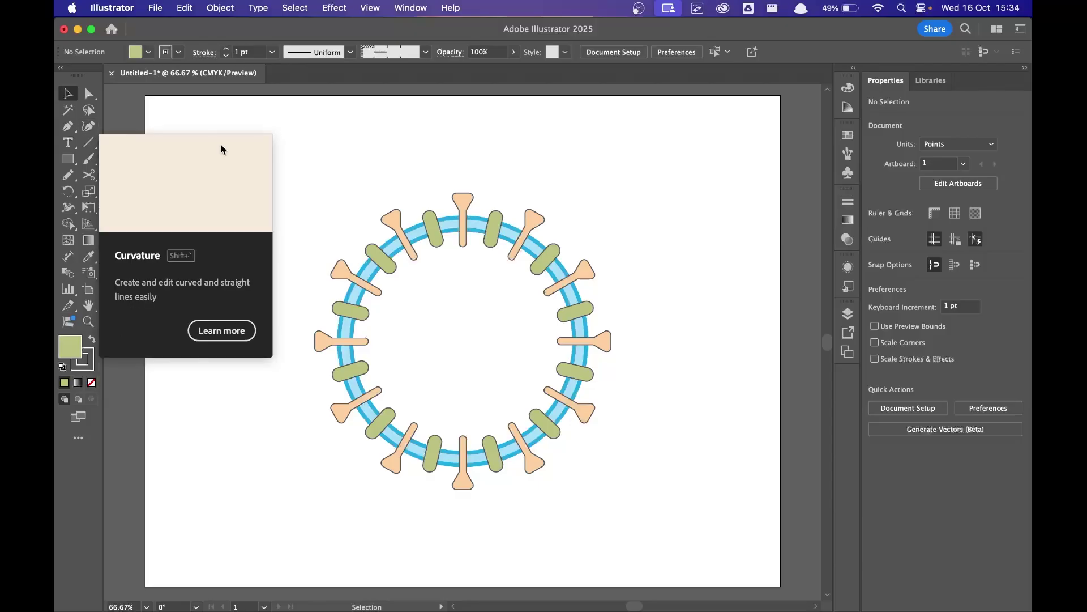
{"action": "left_click", "coordinate": [68, 174]}
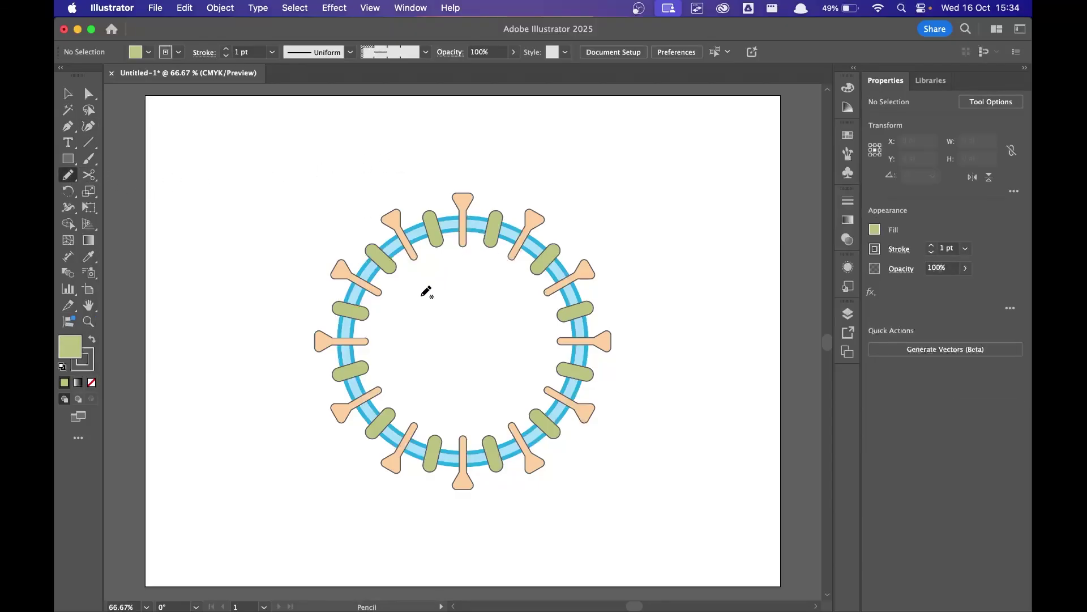
{"action": "mouse_move", "coordinate": [422, 285]}
{"action": "left_mouse_down"}
{"action": "mouse_move", "coordinate": [469, 270]}
{"action": "mouse_move", "coordinate": [491, 278]}
{"action": "mouse_move", "coordinate": [495, 298]}
{"action": "mouse_move", "coordinate": [417, 311]}
{"action": "mouse_move", "coordinate": [402, 337]}
{"action": "mouse_move", "coordinate": [519, 350]}
{"action": "mouse_move", "coordinate": [552, 316]}
{"action": "mouse_move", "coordinate": [512, 322]}
{"action": "mouse_move", "coordinate": [477, 401]}
{"action": "mouse_move", "coordinate": [429, 398]}
{"action": "mouse_move", "coordinate": [435, 382]}
{"action": "mouse_move", "coordinate": [523, 390]}
{"action": "left_mouse_up"}
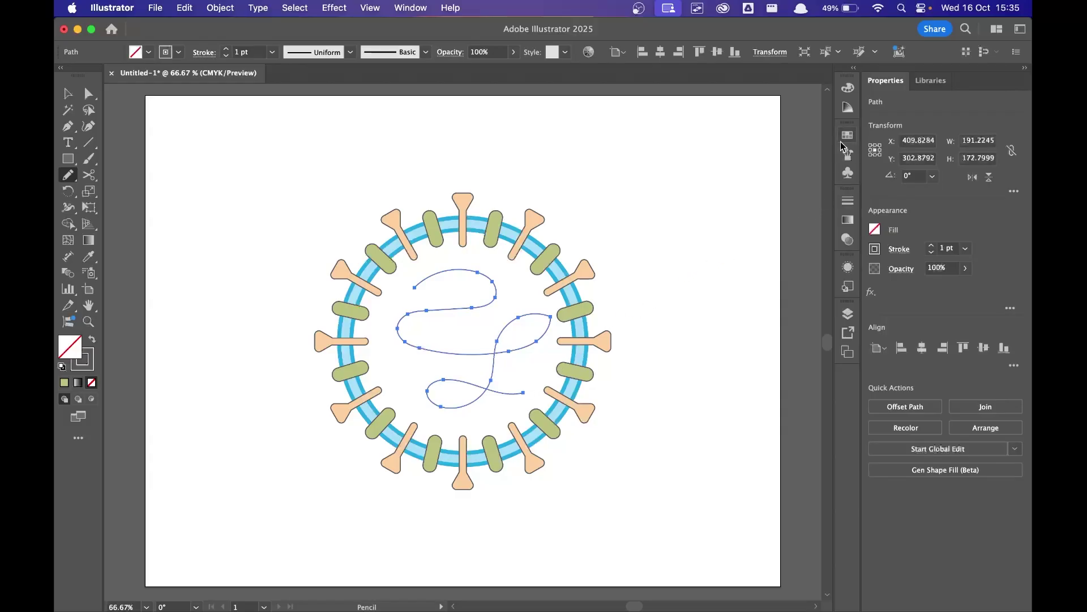
Apply the lower of the two chain-like pattern brushes to the looping path and move it slightly left to center it in the ring.
{"action": "left_click", "coordinate": [847, 156]}
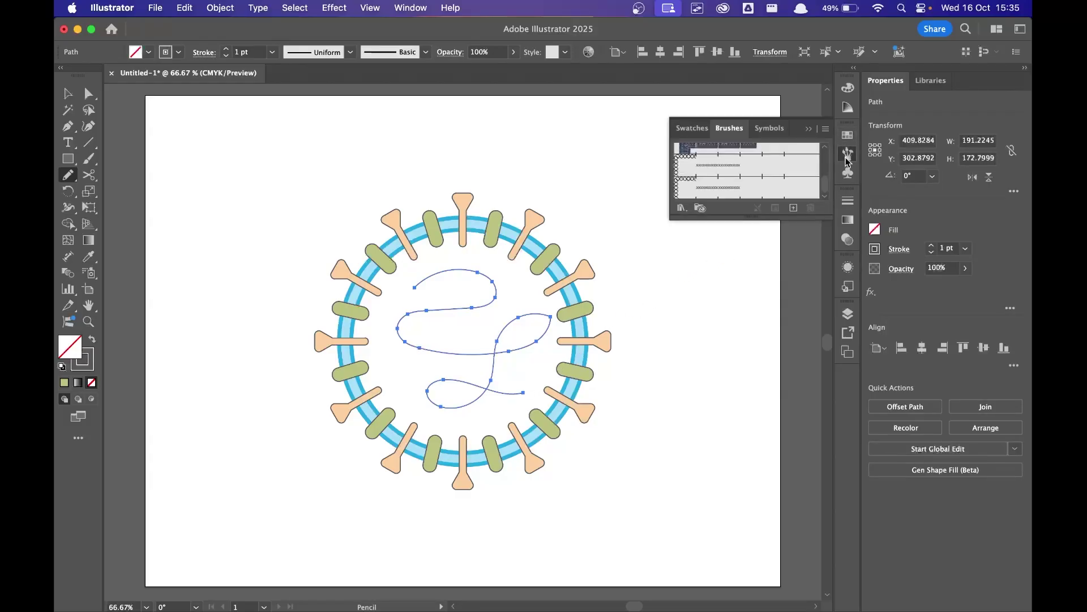
{"action": "left_click", "coordinate": [742, 189]}
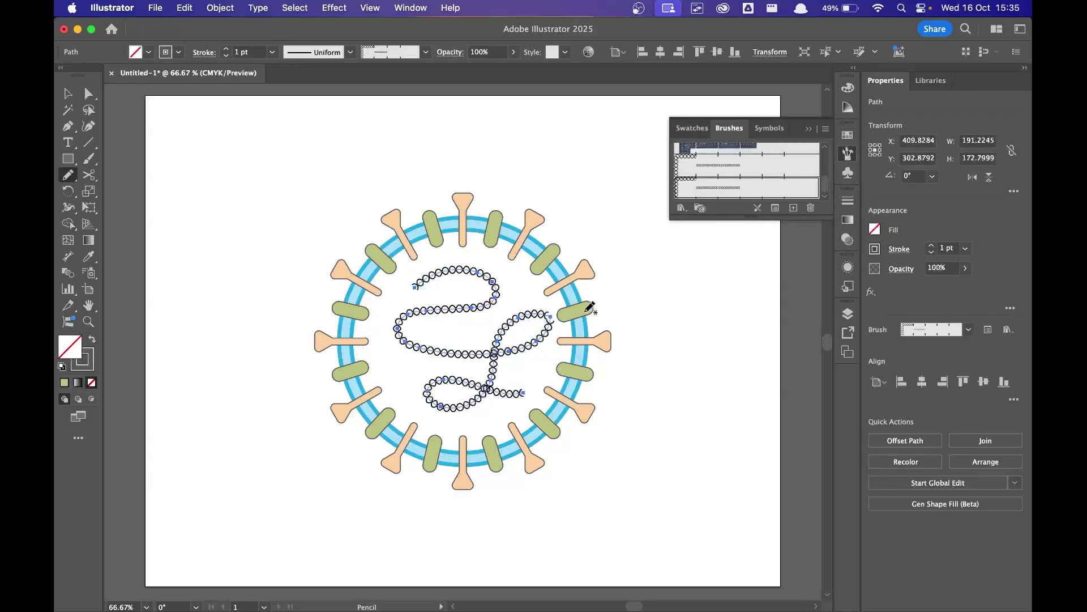
{"action": "key", "text": "v"}
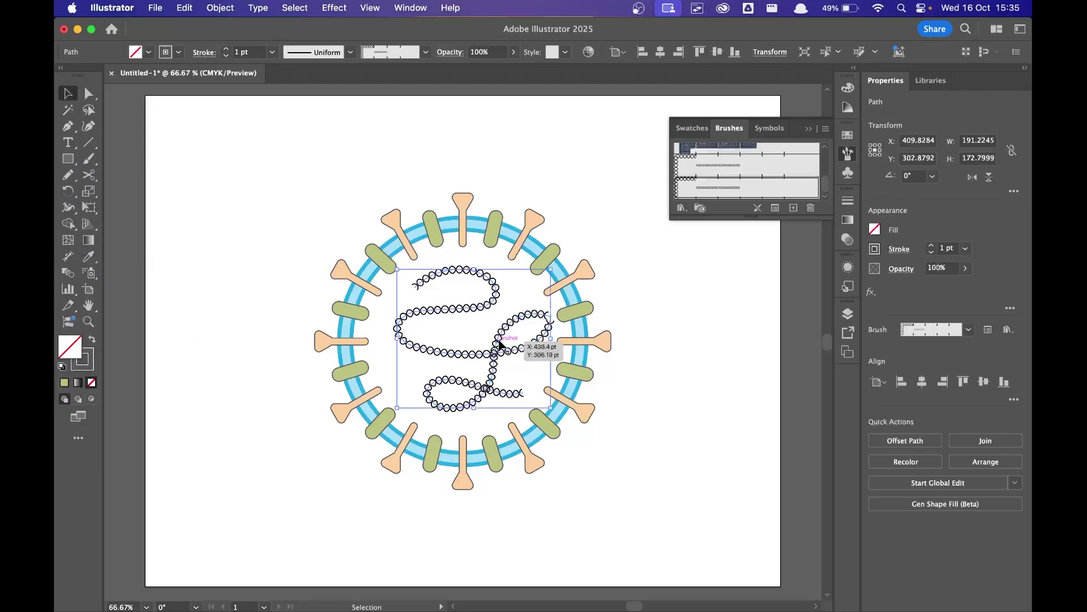
{"action": "left_click_drag", "start_coordinate": [501, 345], "coordinate": [494, 348]}
{"action": "left_click", "coordinate": [664, 395]}
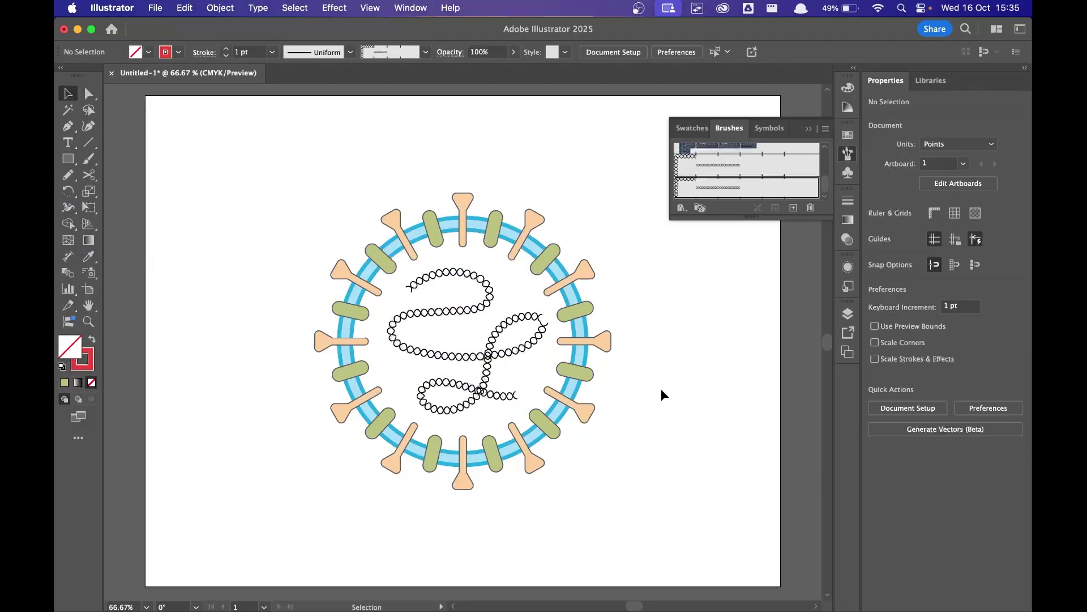
{"action": "scroll", "coordinate": [661, 388], "scroll_direction": "up", "scroll_amount": 1}
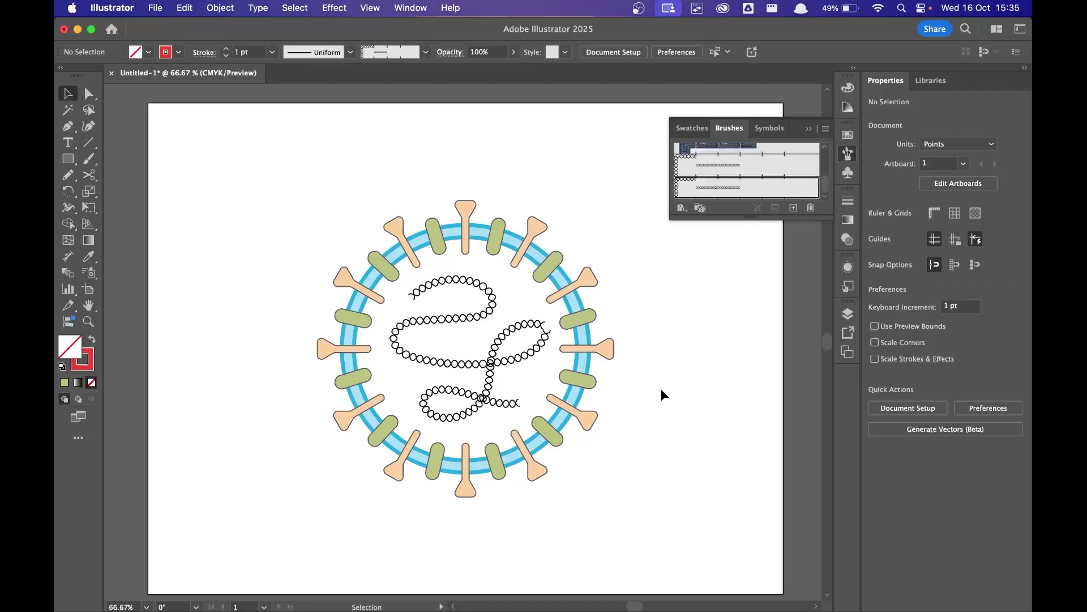